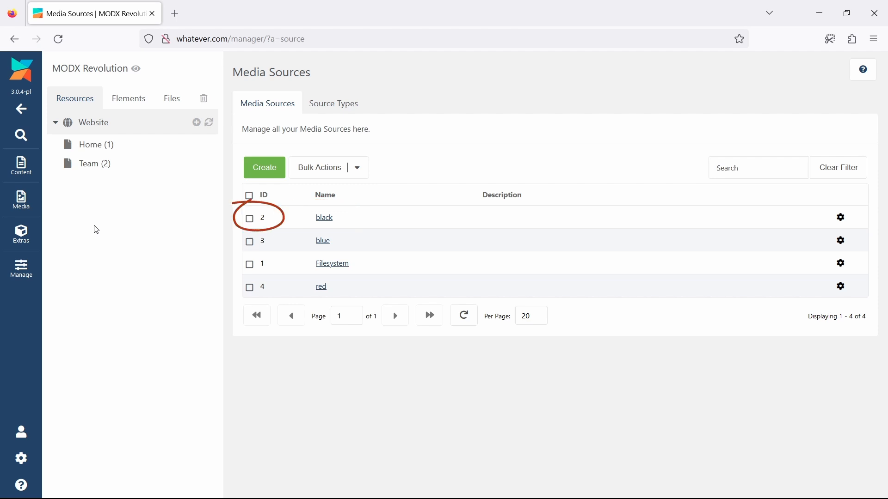
Inspect the black media source's properties and browse the images in the black, blue and red media sources
left_click(325, 218)
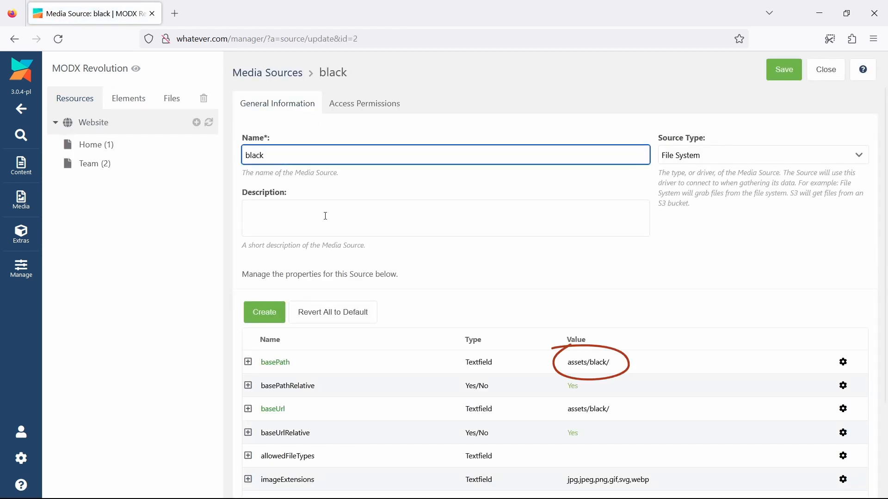
left_click(21, 200)
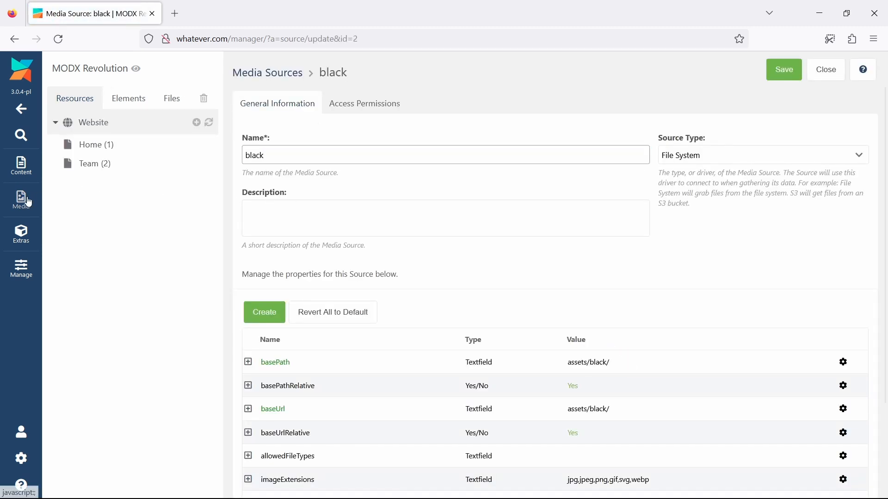
left_click(85, 183)
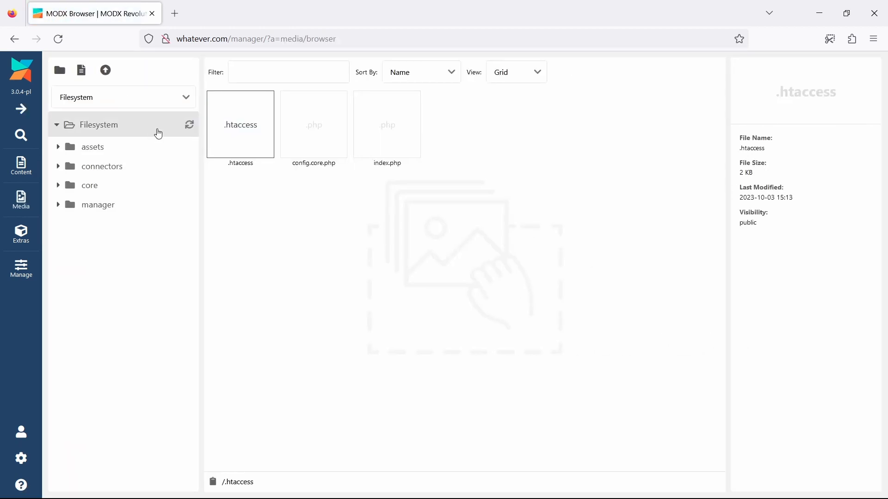
left_click(182, 98)
left_click(174, 117)
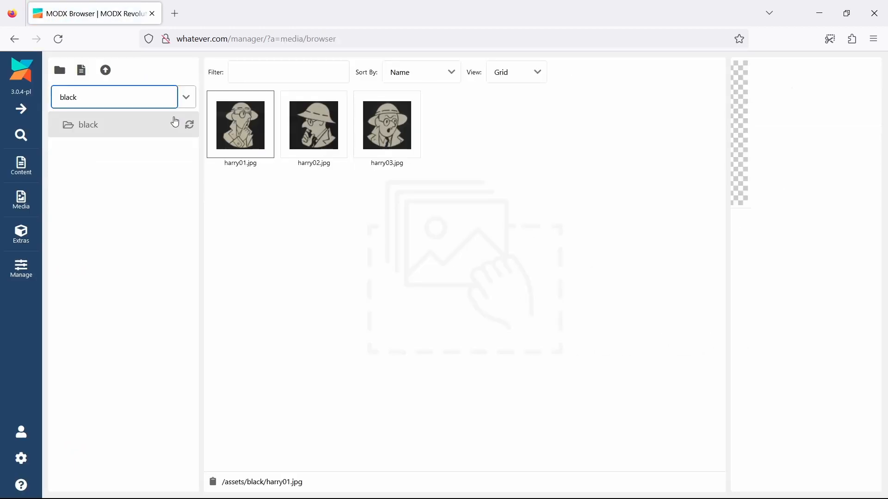
left_click(188, 98)
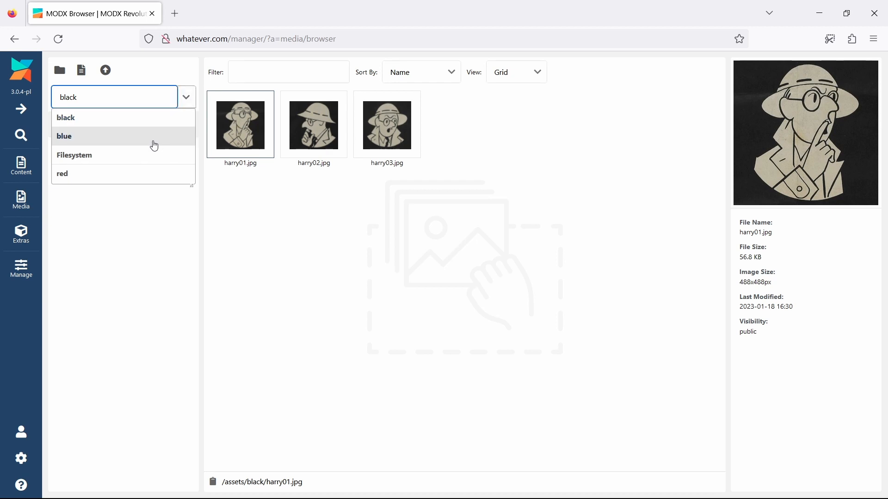
left_click(153, 139)
left_click(184, 97)
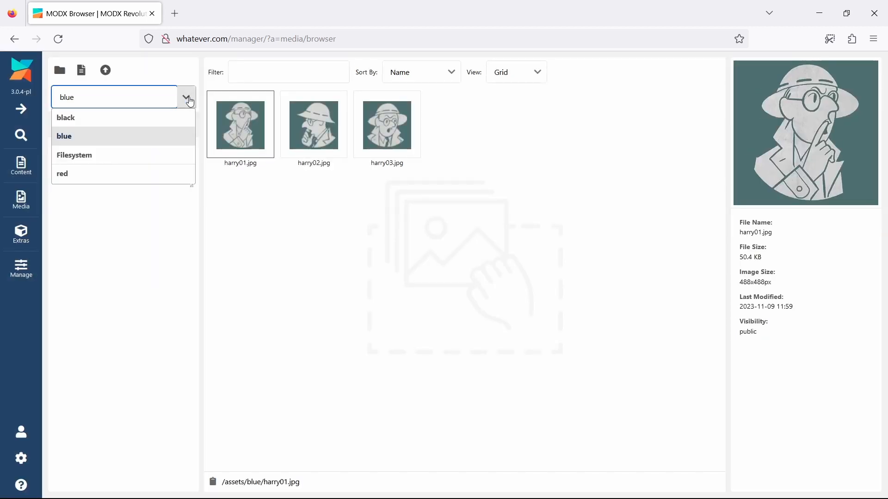
left_click(133, 179)
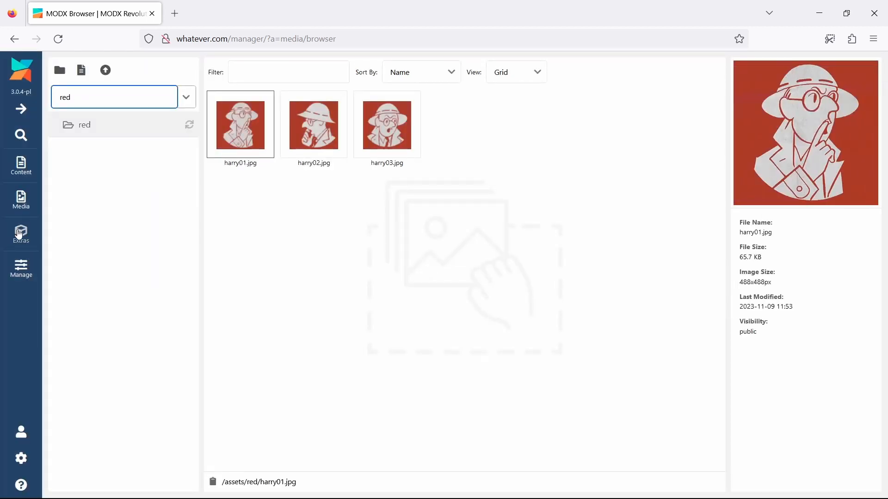
Create a new MIGX configuration named team
mouse_move(21, 233)
left_click(82, 253)
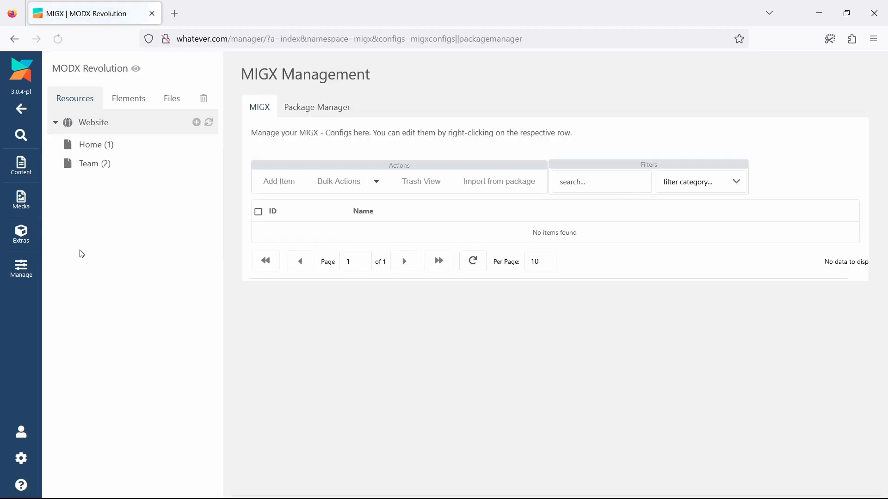
left_click(278, 183)
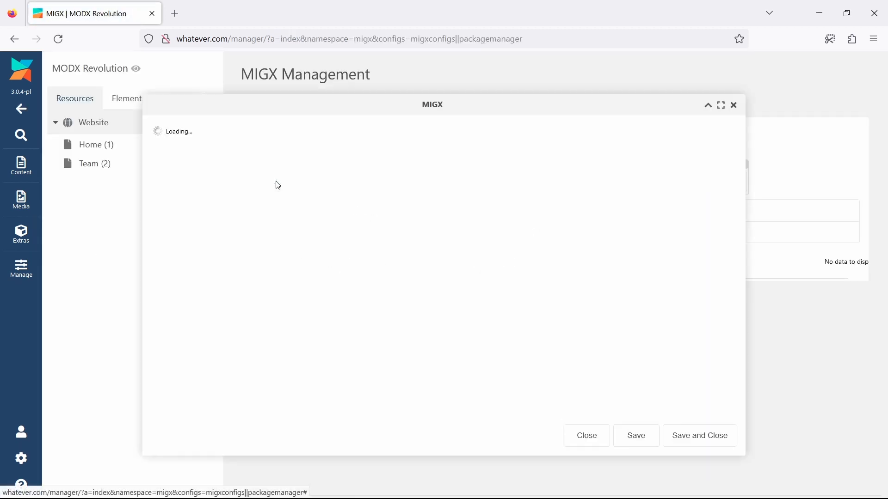
left_click(248, 216)
type("te")
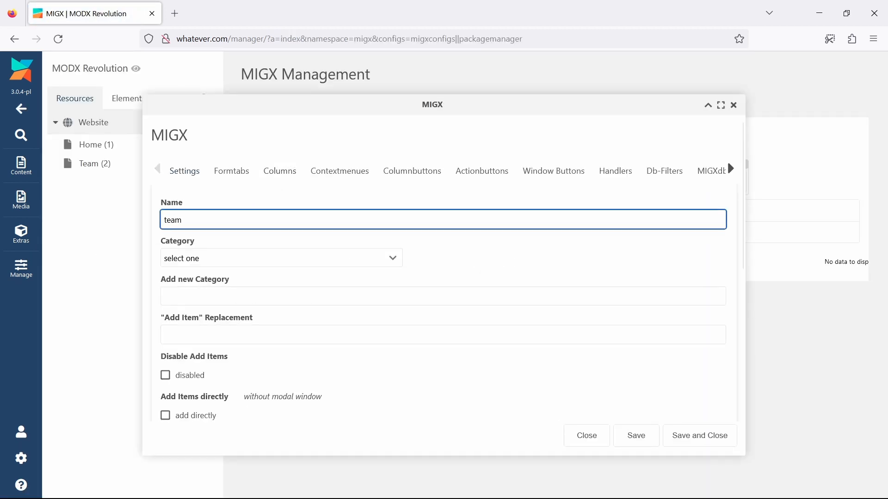
type("am")
Add a grid column to the team configuration with header Portrait and field portrait
left_click(268, 170)
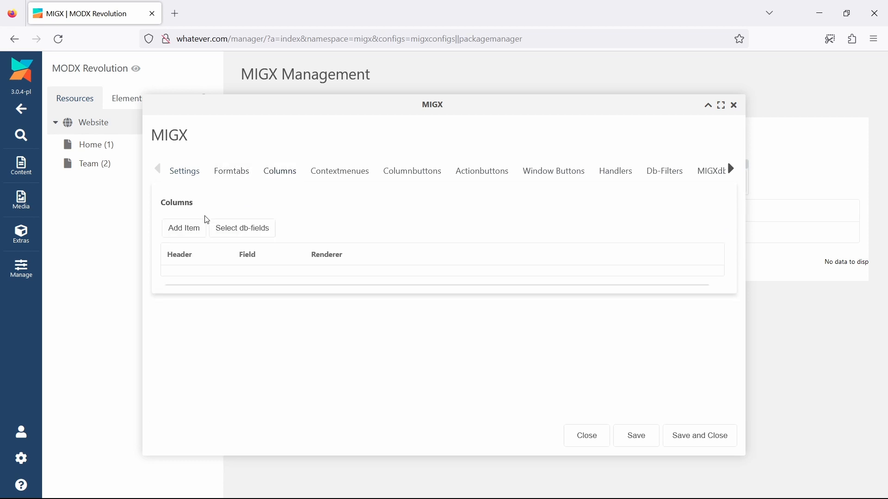
left_click(189, 232)
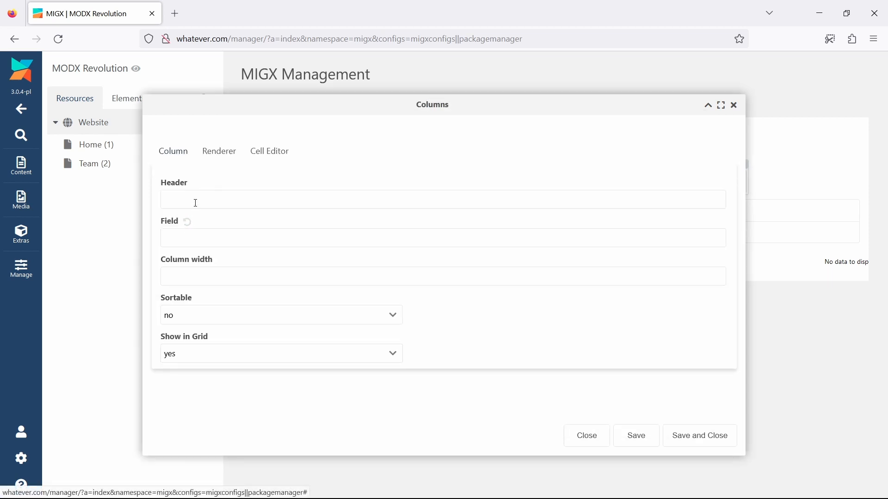
left_click(196, 203)
type("Portrait")
key("Tab")
type("p")
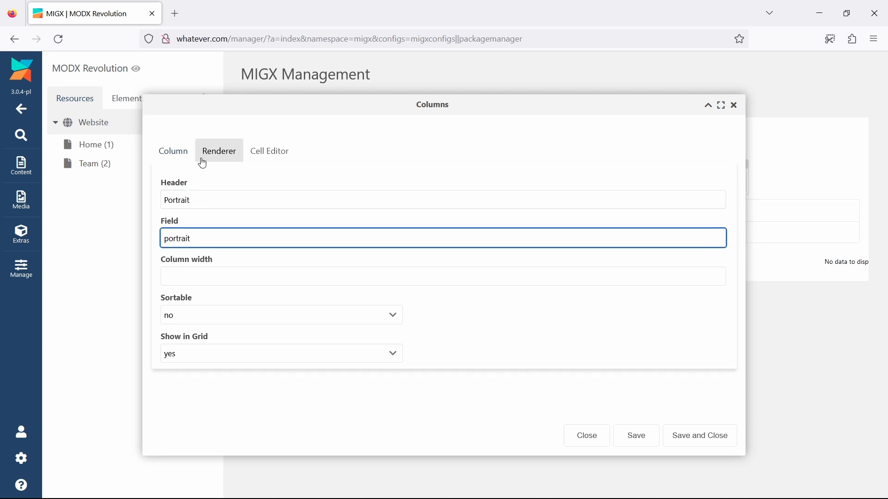
Set the Portrait column's renderer to this.renderImage and save the column
left_click(215, 163)
left_click(255, 248)
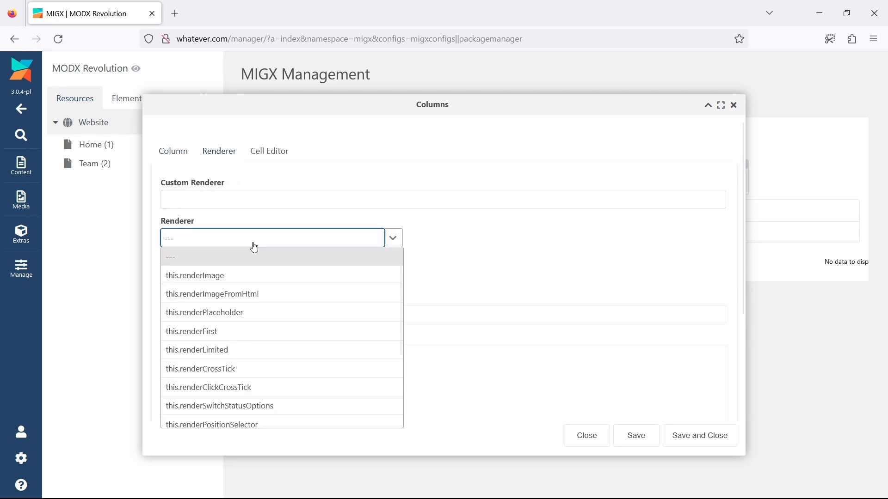
left_click(257, 279)
left_click(678, 436)
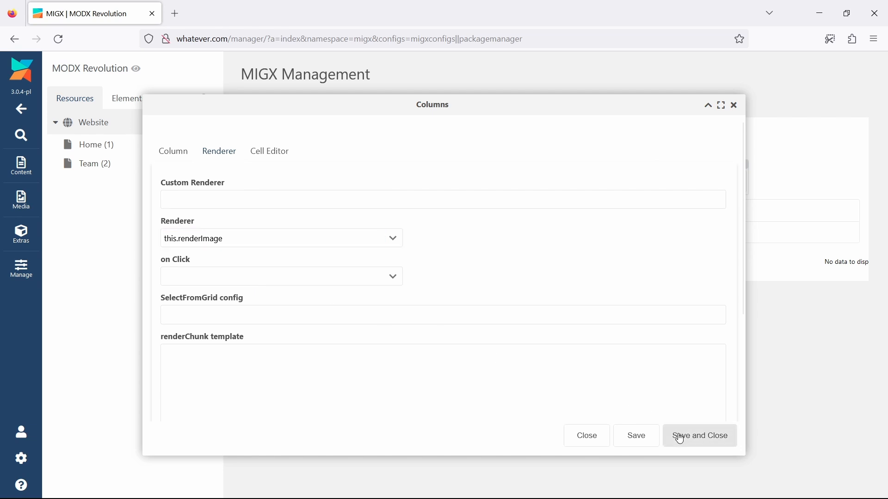
Add a form tab containing a field with fieldname portrait and caption Portrait
left_click(239, 176)
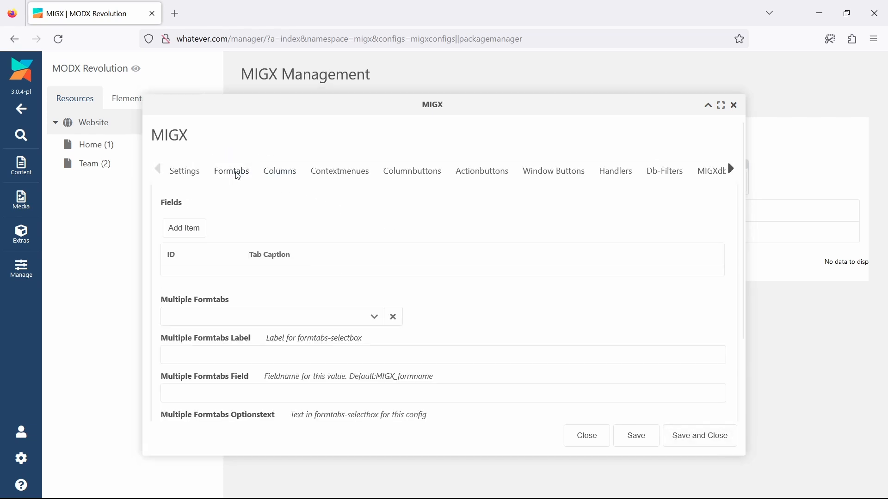
left_click(194, 228)
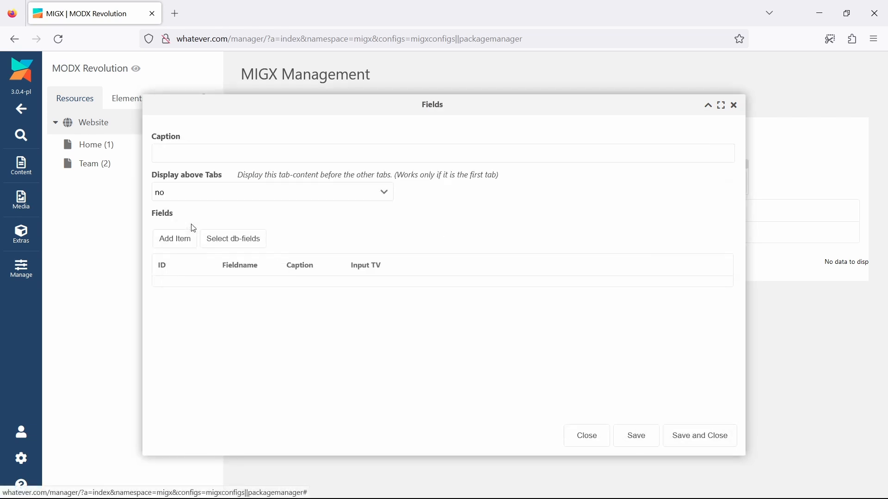
left_click(175, 239)
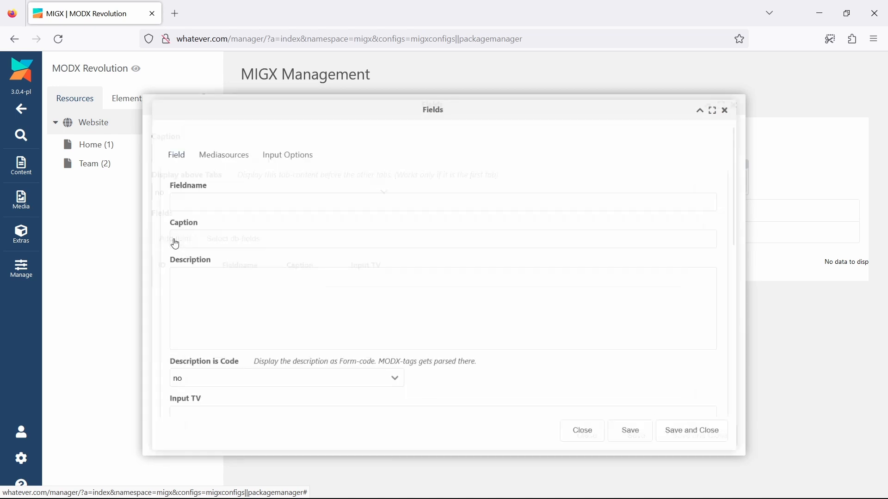
left_click(199, 199)
type("portrait")
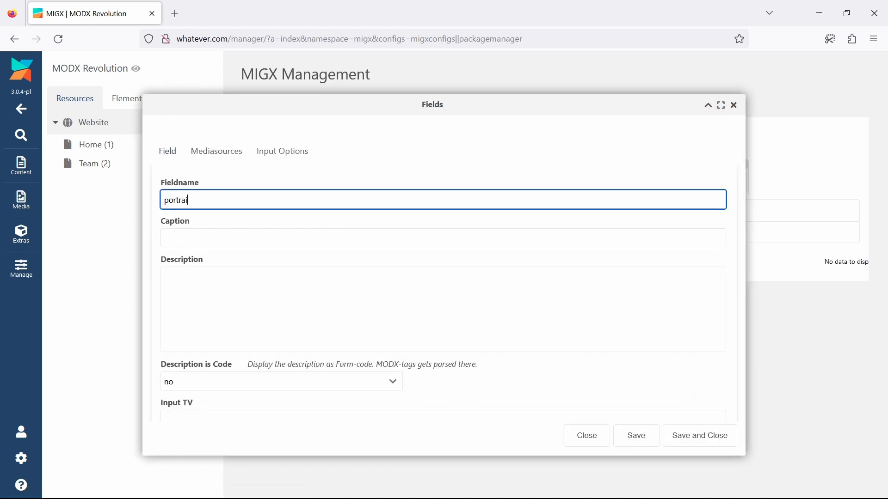
key("Tab")
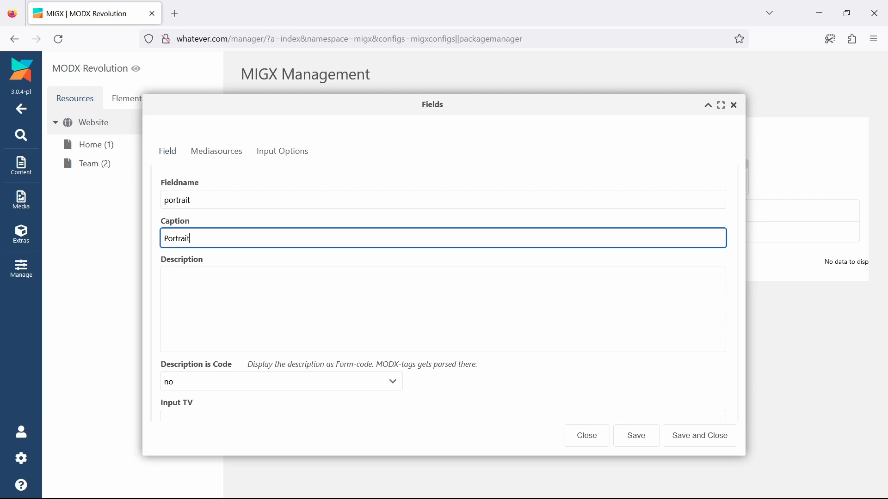
Set the portrait field's input TV type to image and save the field, form tab and team configuration
scroll(248, 222, "down", 3)
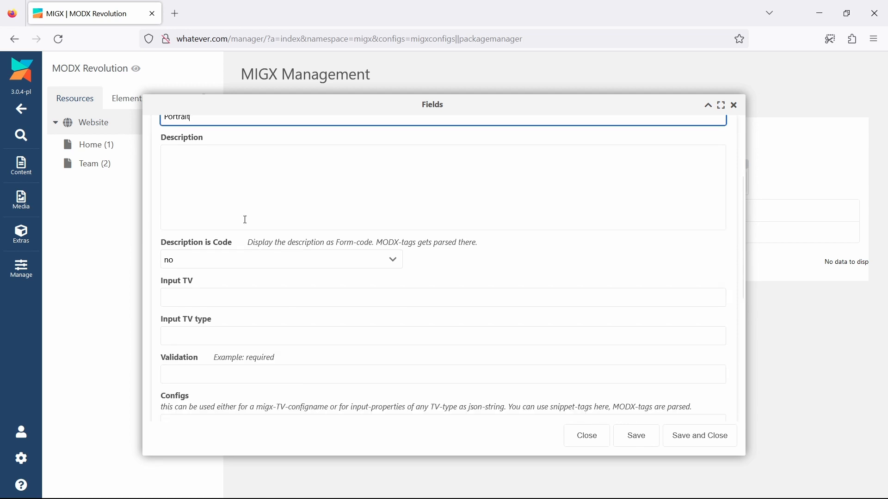
left_click(215, 330)
type("image")
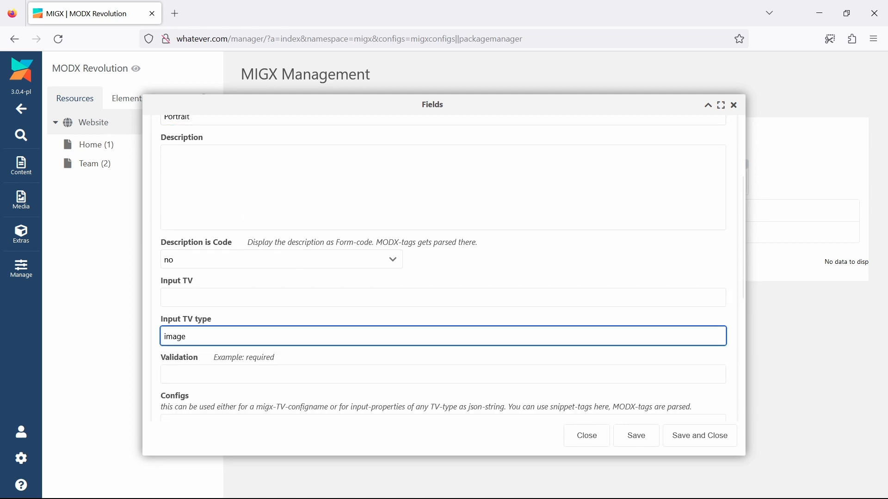
left_click(698, 435)
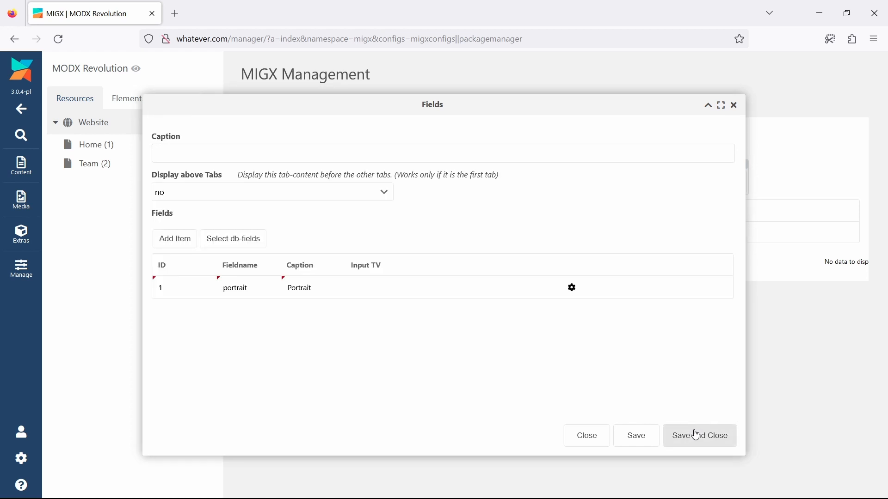
left_click(697, 435)
left_click(697, 435)
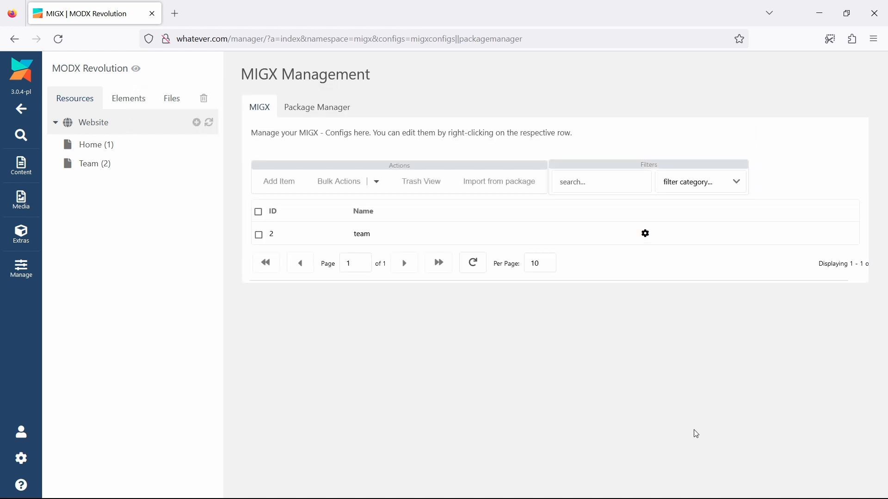
Create a new template variable named tvTeam
left_click(131, 99)
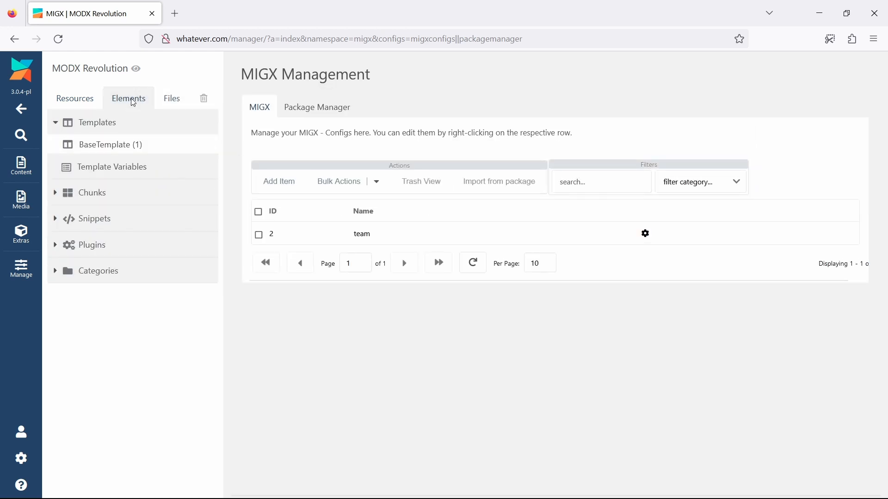
left_click(196, 167)
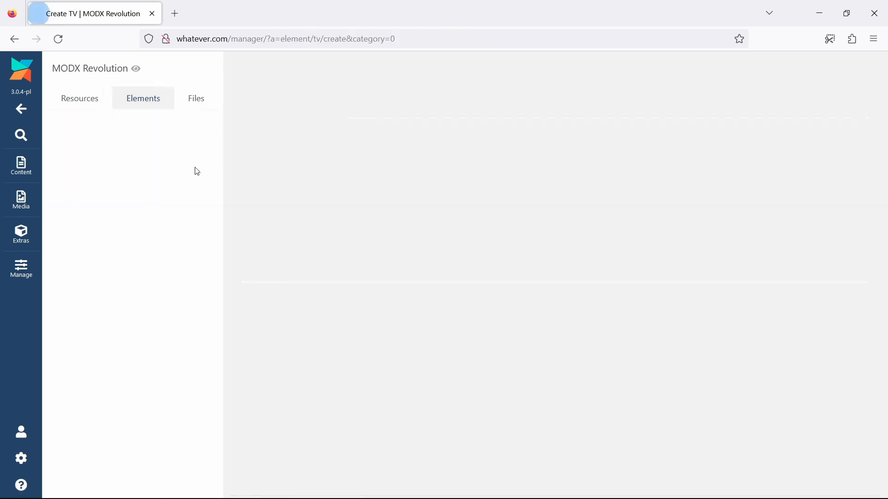
left_click(269, 110)
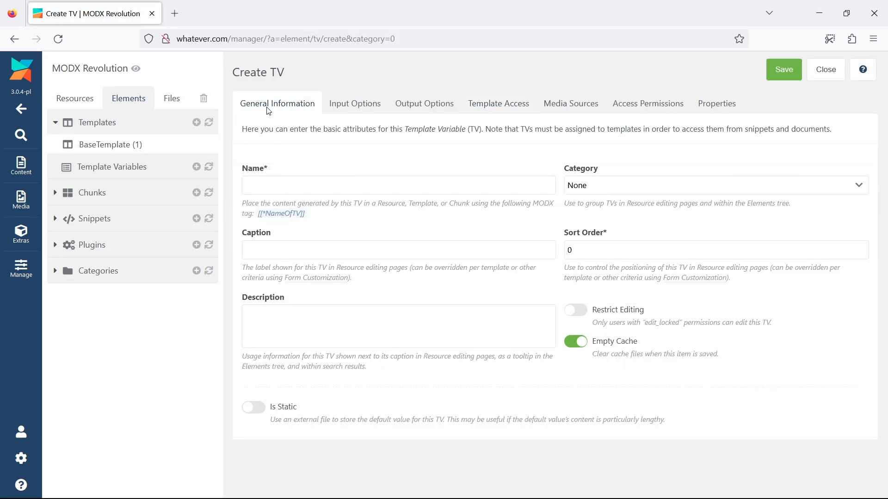
left_click(267, 183)
type("tvTeam")
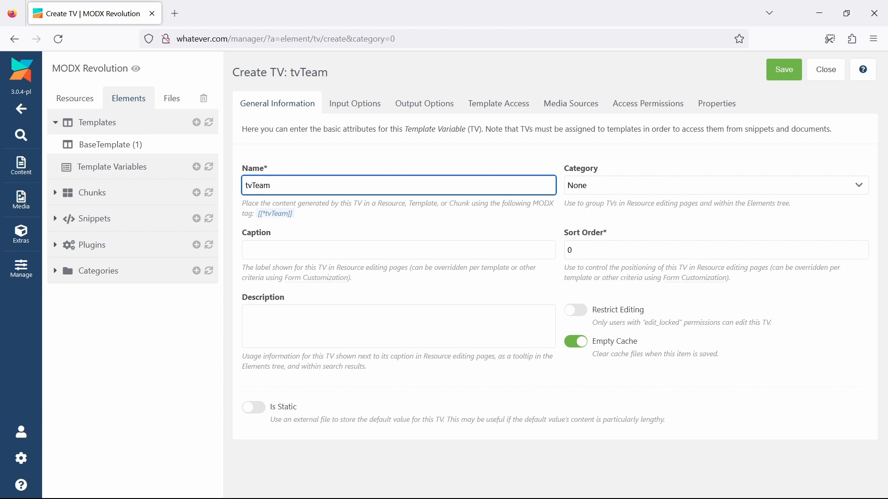
Set tvTeam's input type to migx and its configuration to team
left_click(364, 103)
left_click(333, 186)
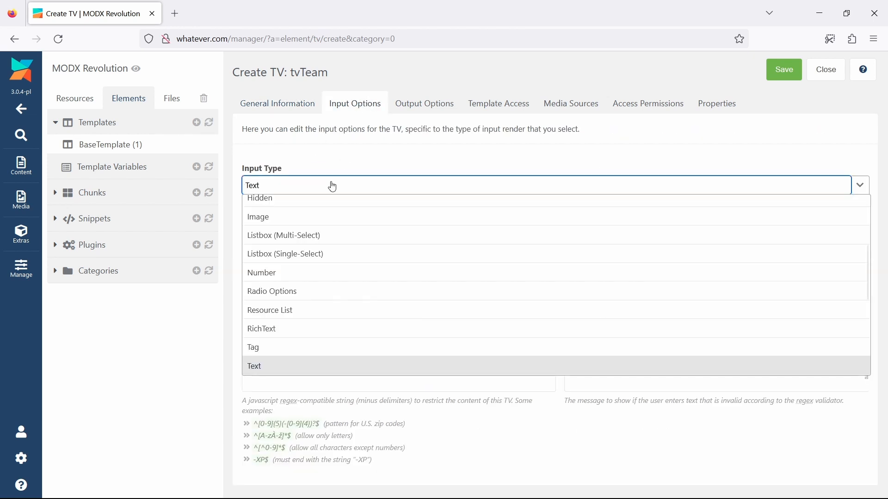
scroll(334, 240, "down", 3)
left_click(329, 301)
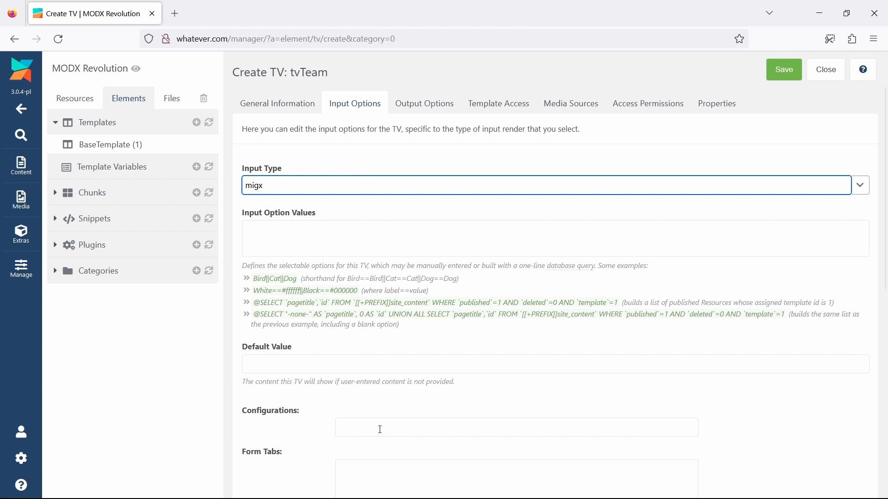
left_click(379, 428)
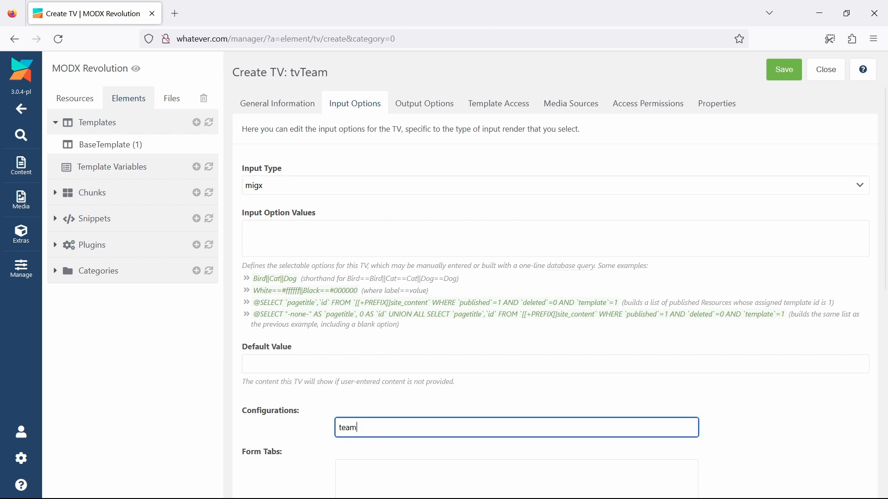
Give BaseTemplate access to tvTeam and save the template variable
left_click(492, 114)
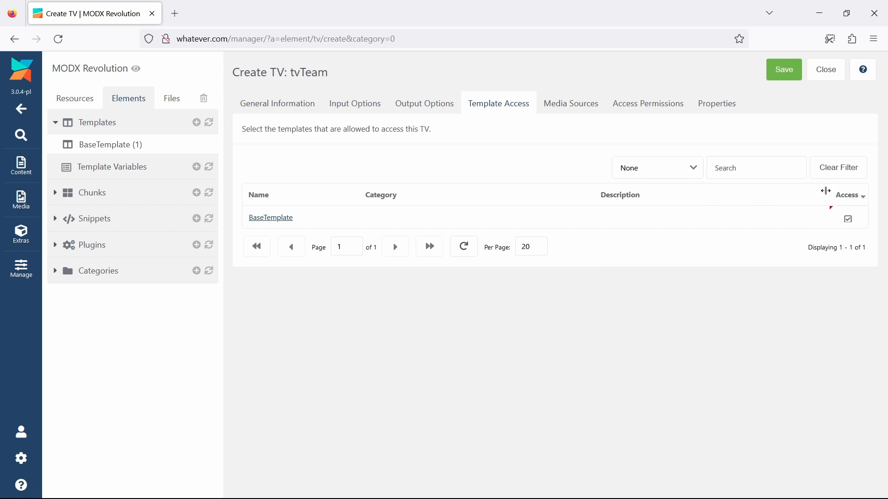
left_click(781, 74)
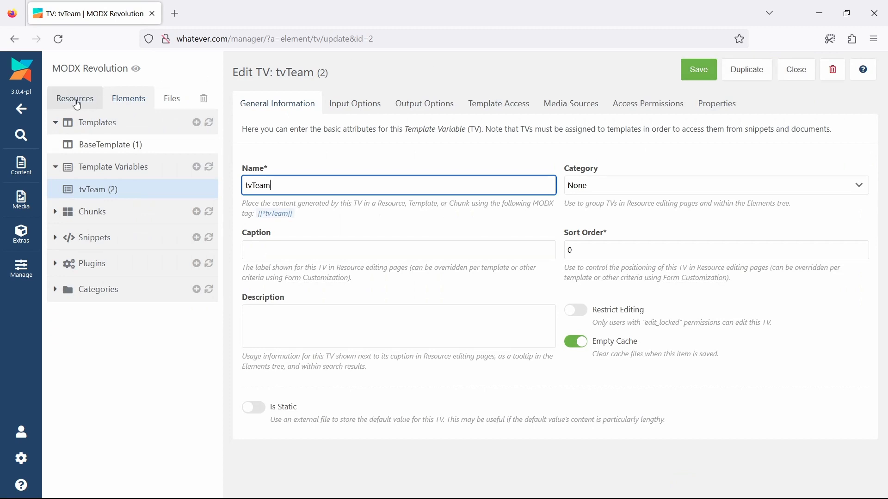
Browse the images offered for the Portrait field of a new tvTeam item on the Team resource, then close without saving
left_click(74, 103)
left_click(94, 164)
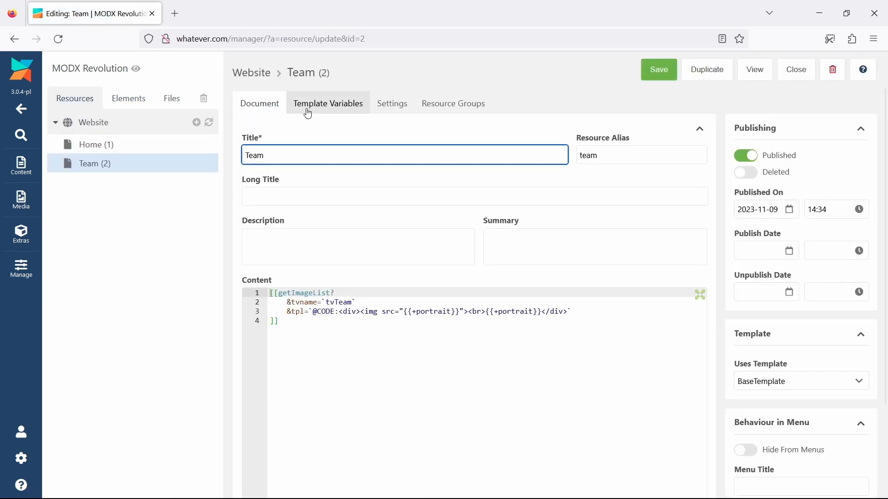
left_click(316, 110)
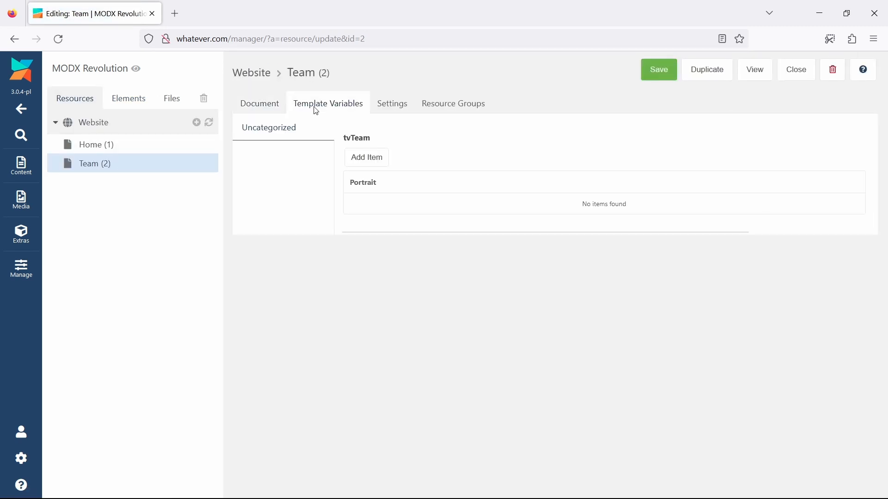
left_click(363, 160)
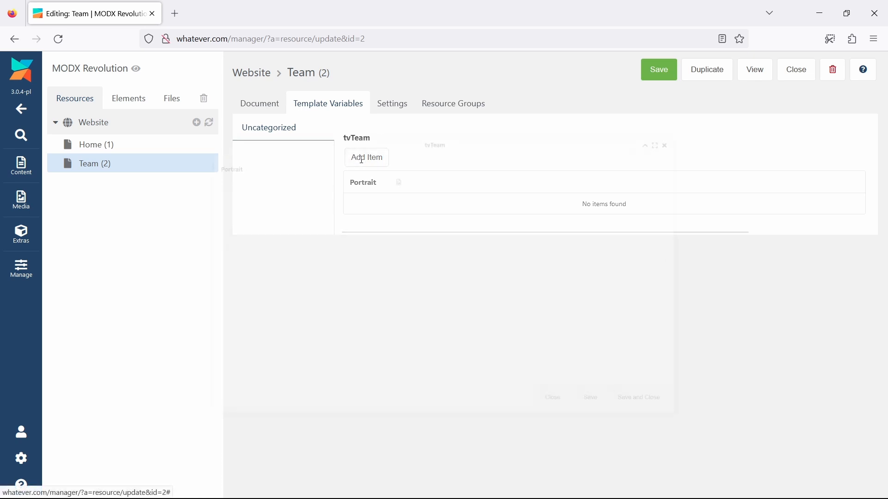
left_click(390, 161)
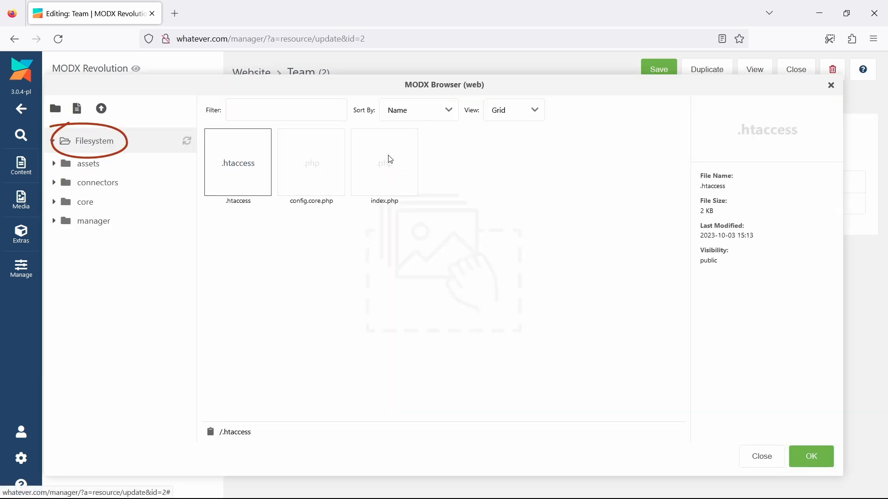
key("Escape")
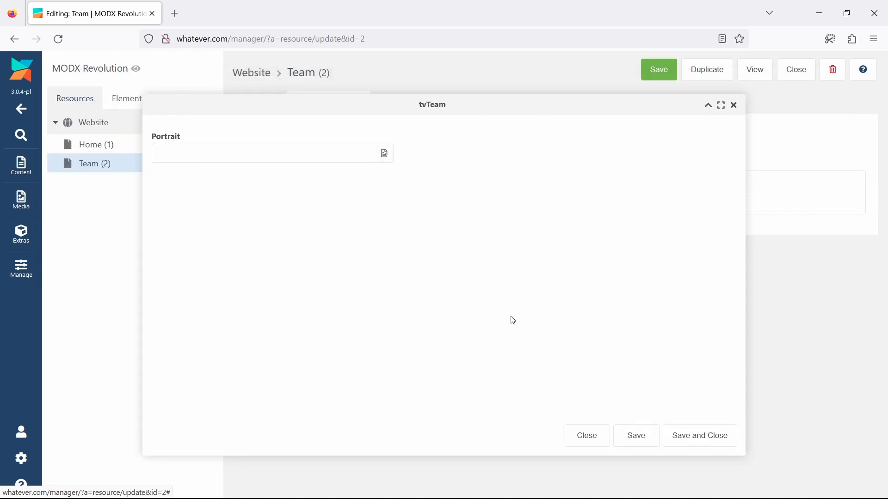
left_click(592, 439)
Edit the portrait field in the MIGX team configuration and choose config as the origin of its media source
mouse_move(29, 243)
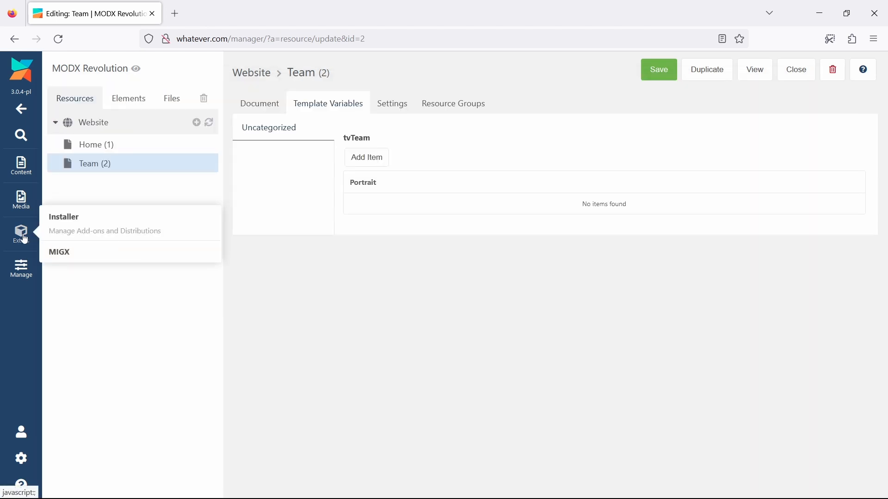
left_click(65, 254)
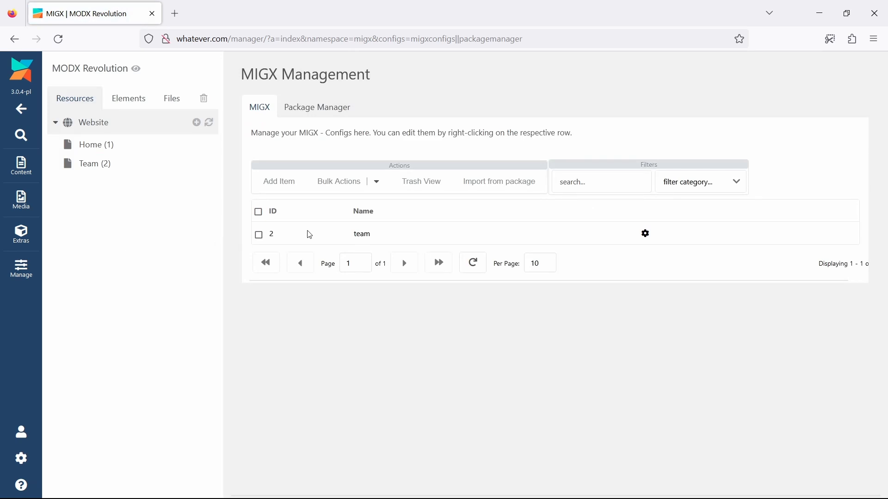
right_click(398, 228)
left_click(418, 261)
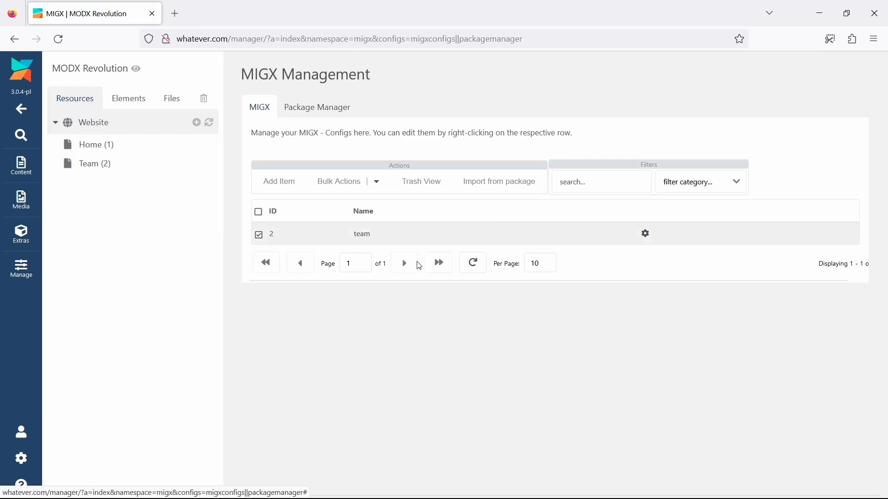
left_click(232, 171)
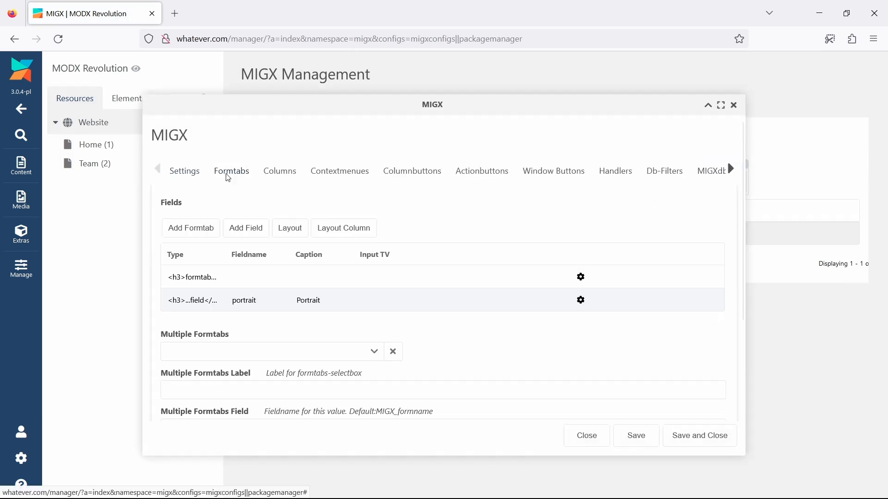
right_click(396, 305)
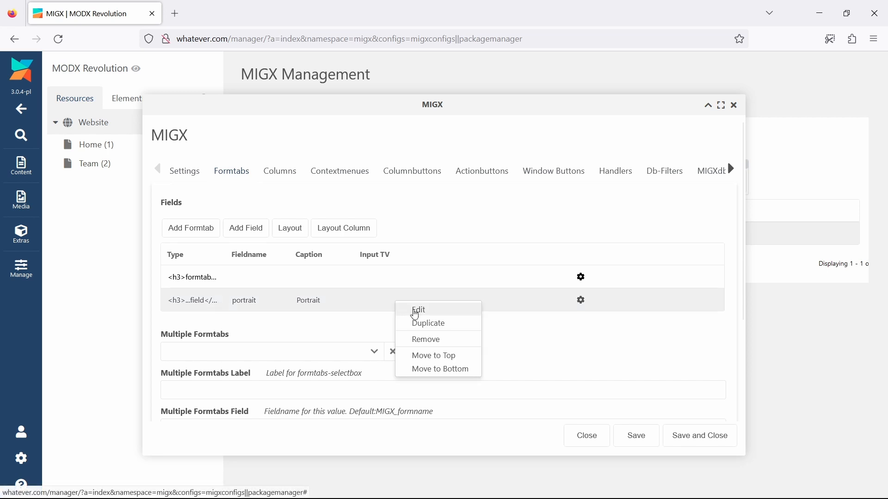
left_click(415, 310)
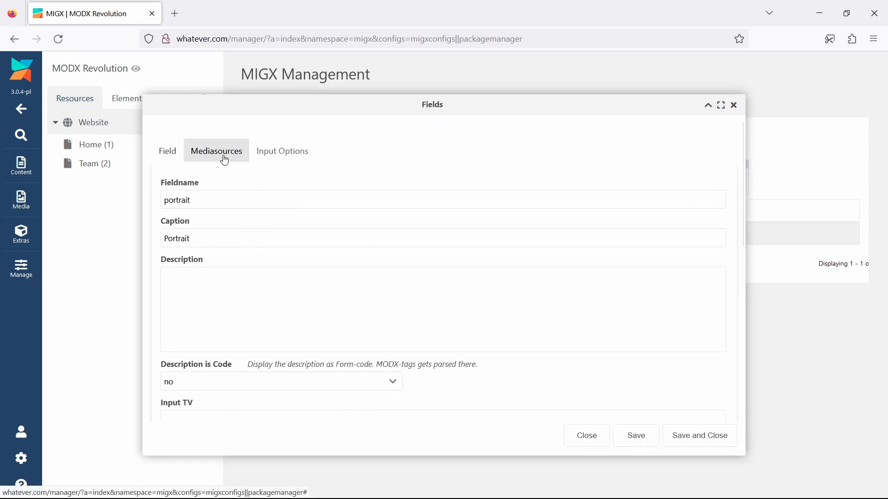
left_click(222, 159)
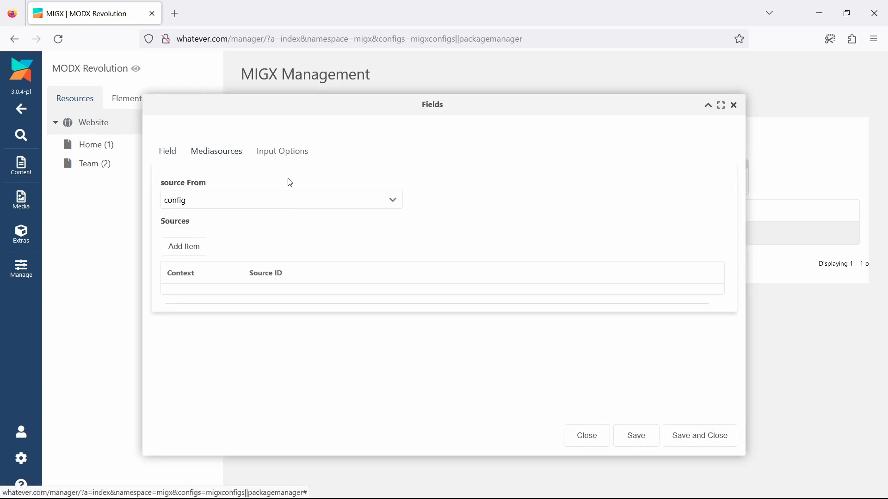
left_click(386, 208)
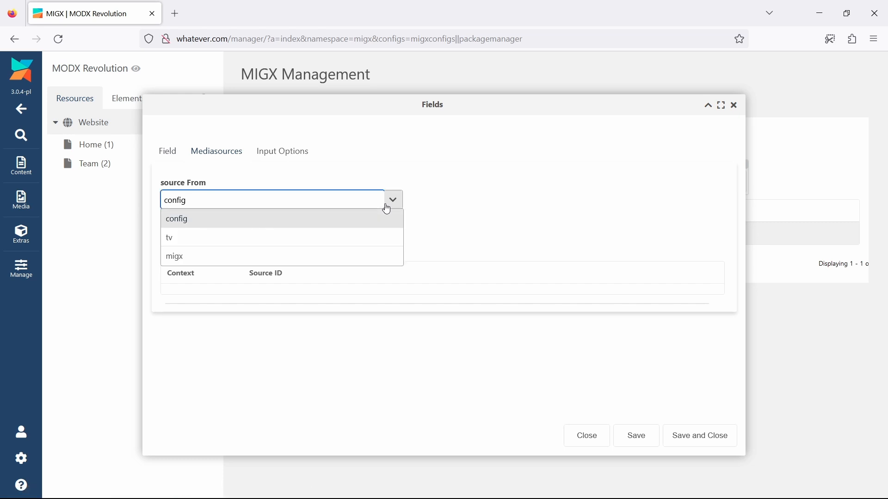
left_click(365, 224)
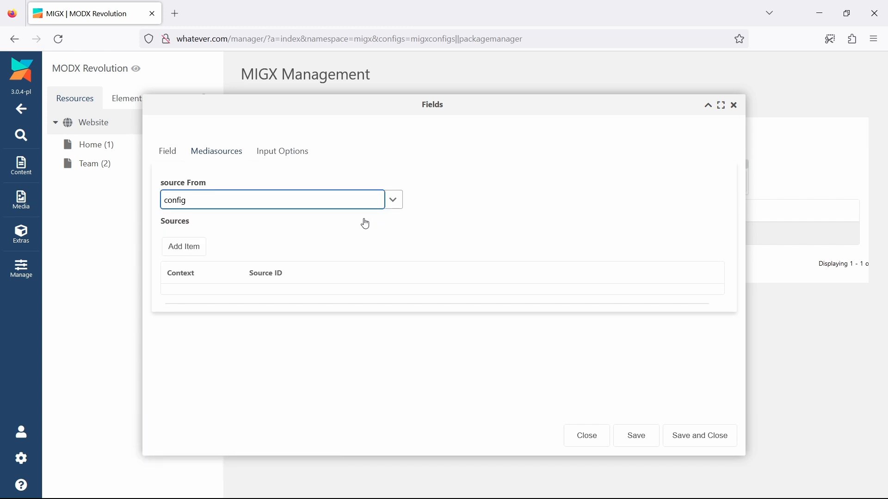
Add source 2 for the web context to the portrait field's media sources and save the field and team configuration
left_click(190, 247)
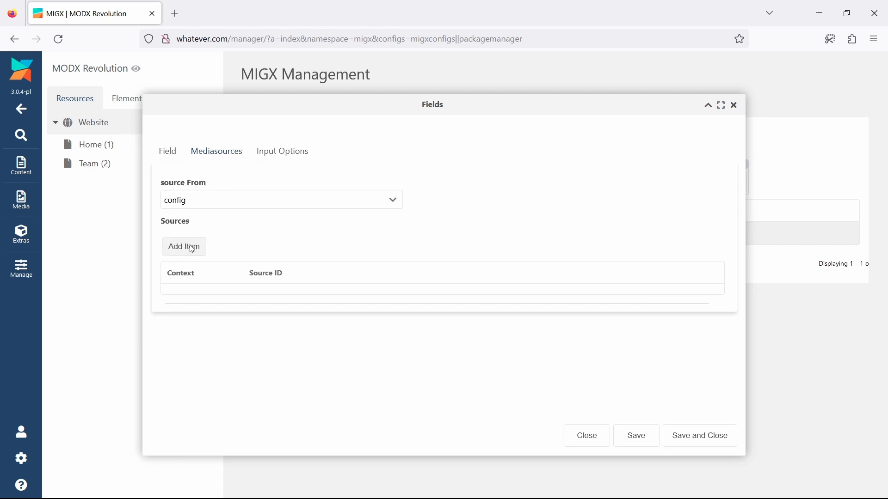
left_click(208, 157)
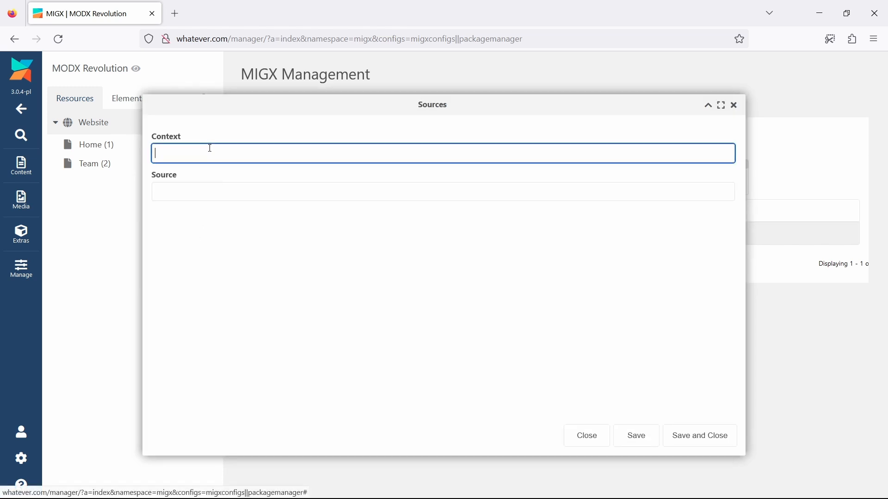
key("Tab")
type("2")
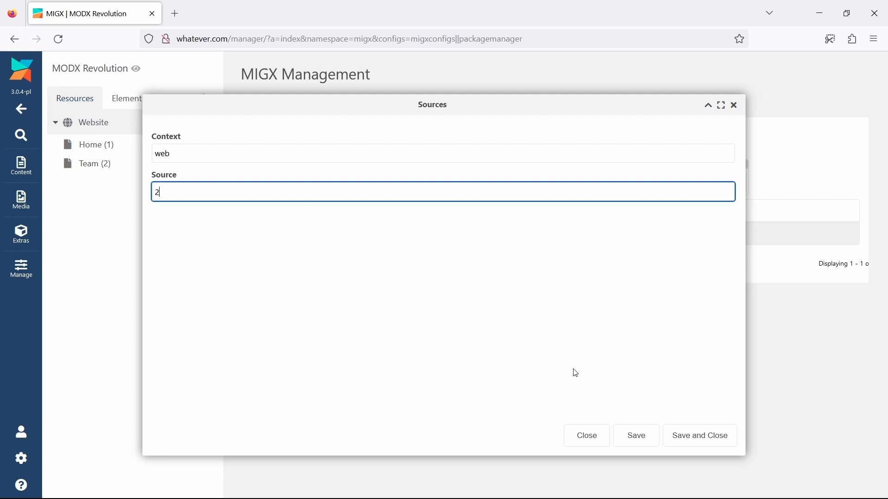
left_click(691, 432)
left_click(692, 434)
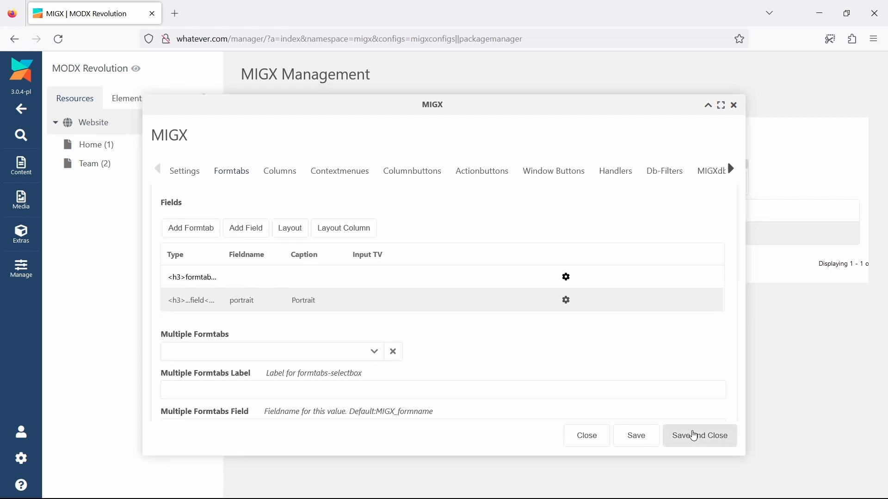
left_click(694, 434)
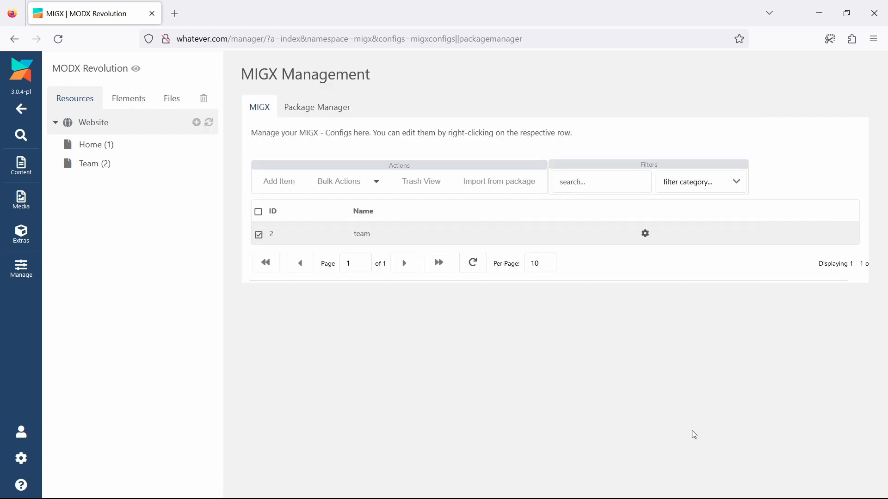
Check which images the Portrait field of a new tvTeam item offers on the Team resource with the config source
left_click(102, 167)
left_click(297, 110)
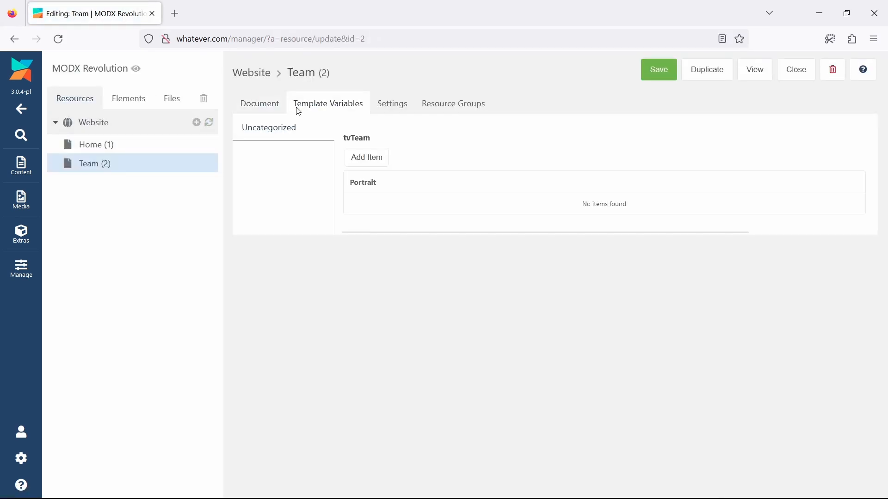
left_click(367, 159)
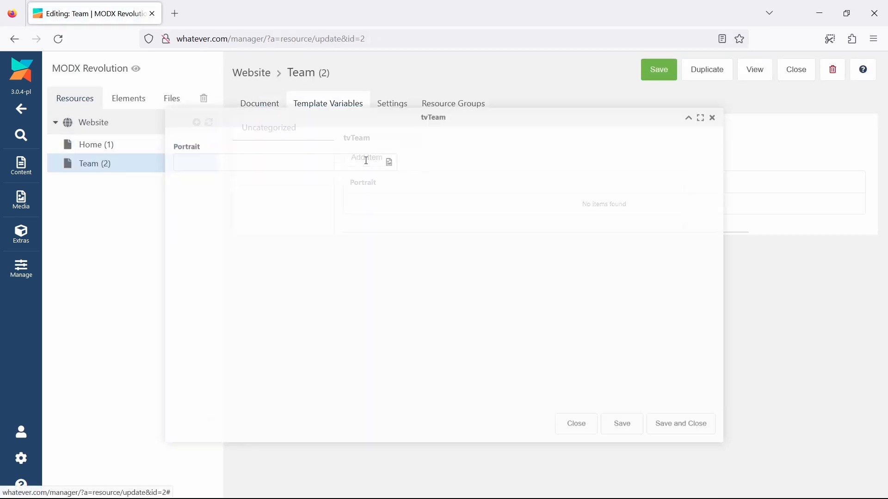
left_click(384, 153)
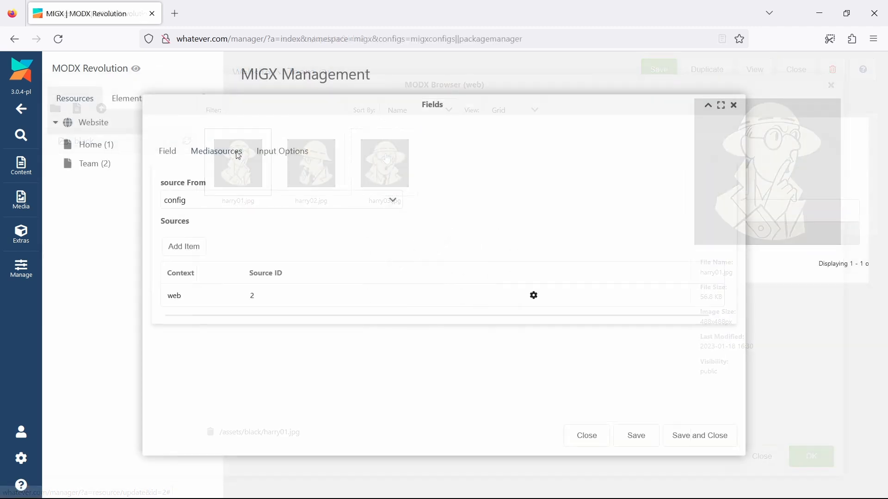
Set the portrait field's source From option to migx and save the field and team configuration
left_click(287, 204)
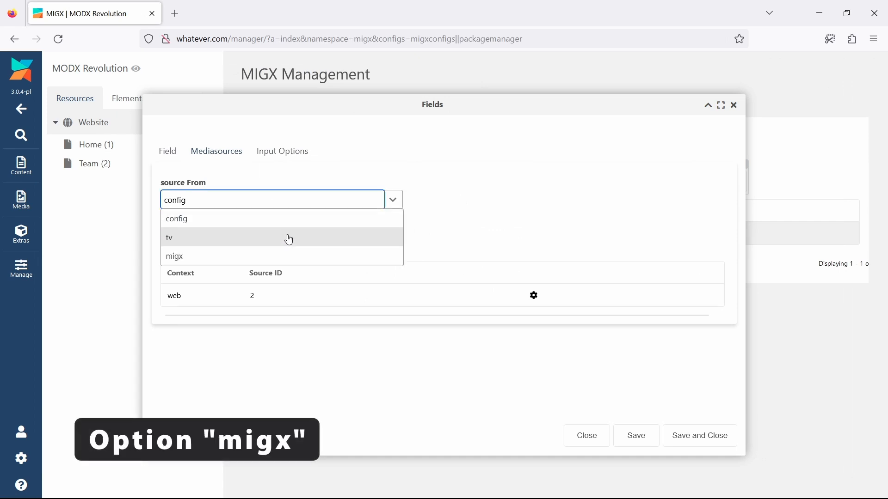
left_click(290, 257)
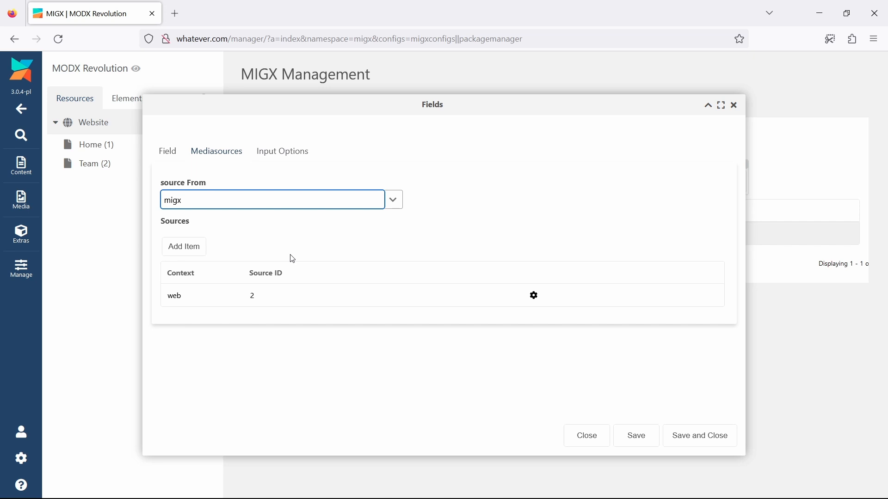
left_click(694, 435)
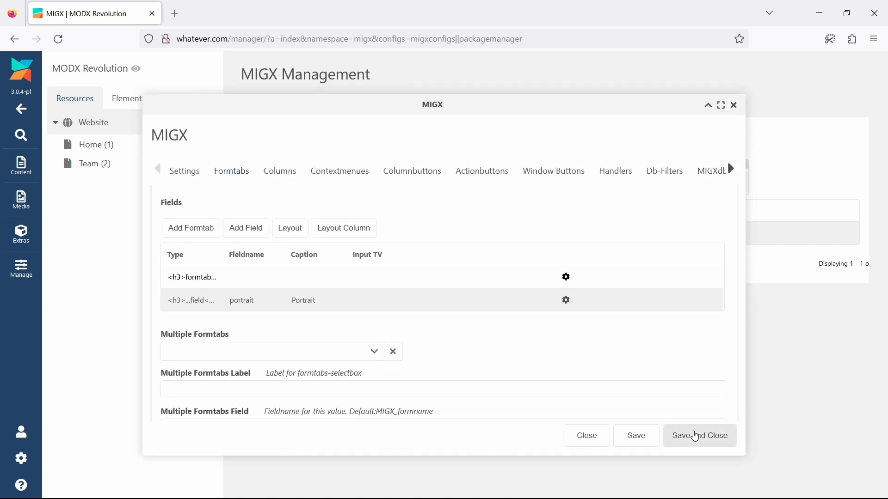
left_click(694, 435)
Set tvTeam's media source for the web context to blue and save the template variable
left_click(135, 98)
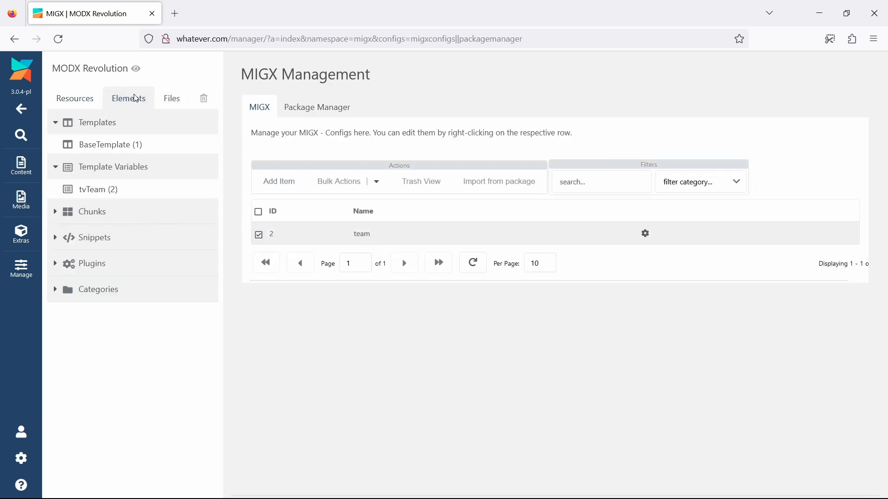
left_click(109, 187)
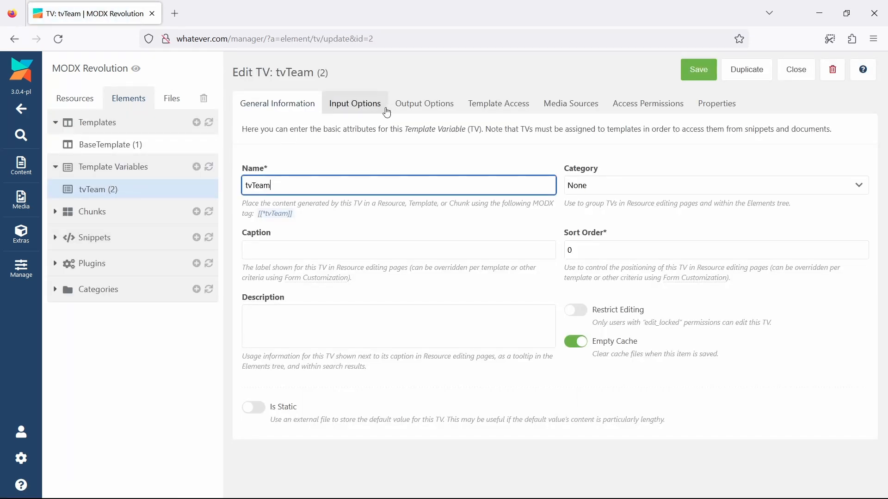
left_click(556, 109)
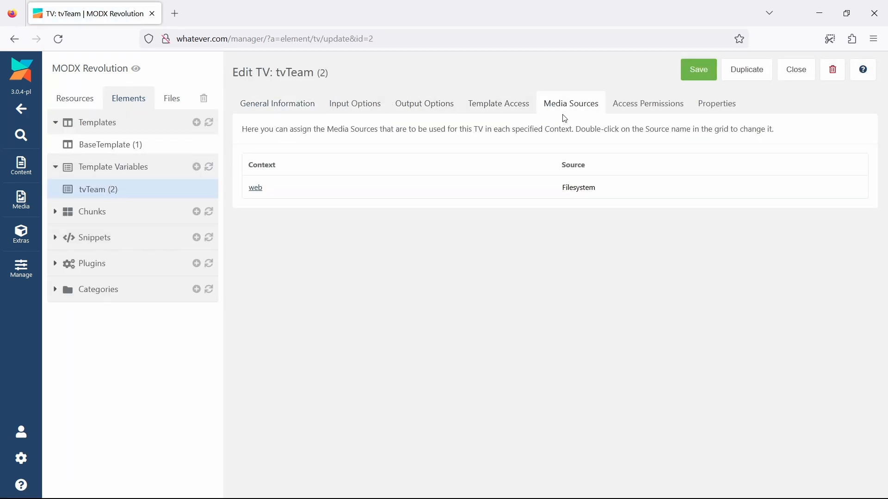
double_click(612, 192)
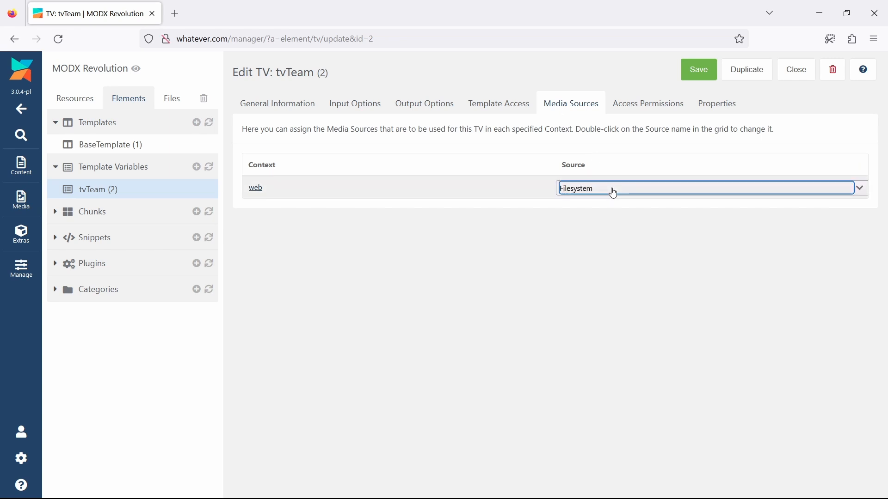
left_click(614, 193)
left_click(615, 224)
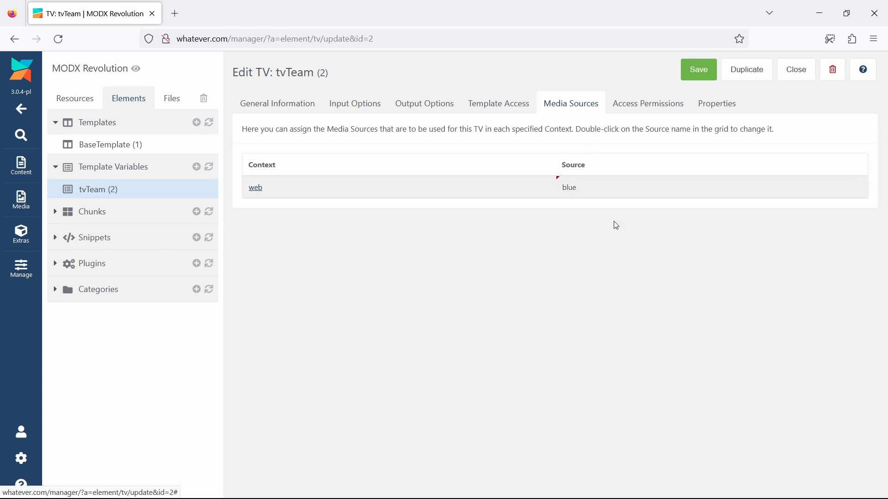
left_click(698, 73)
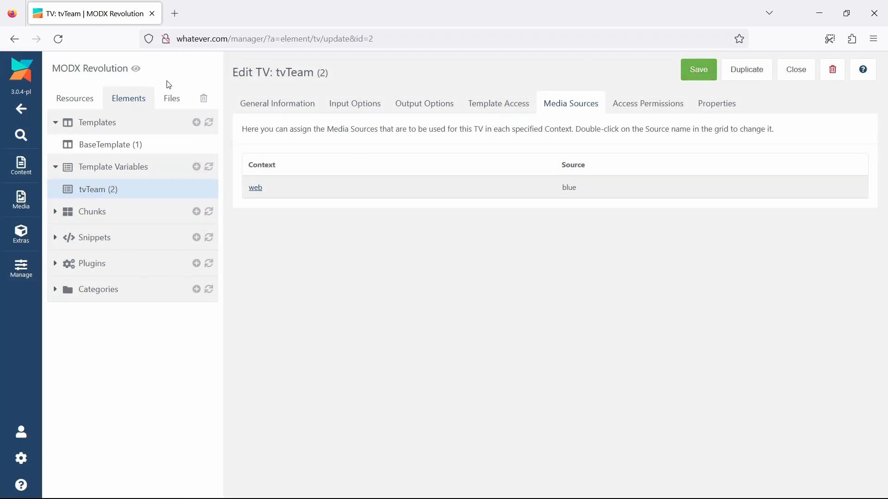
Check which images a new tvTeam item's Portrait field offers on the Team resource with the migx source option
left_click(65, 95)
left_click(91, 162)
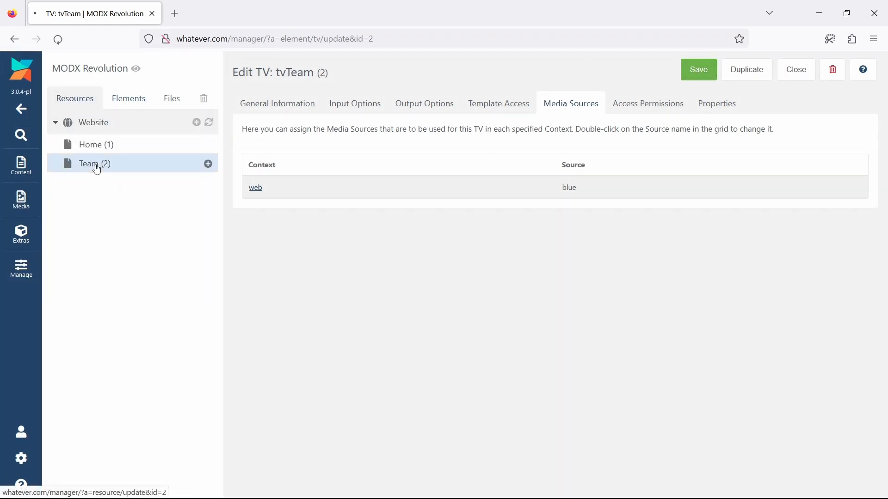
left_click(312, 111)
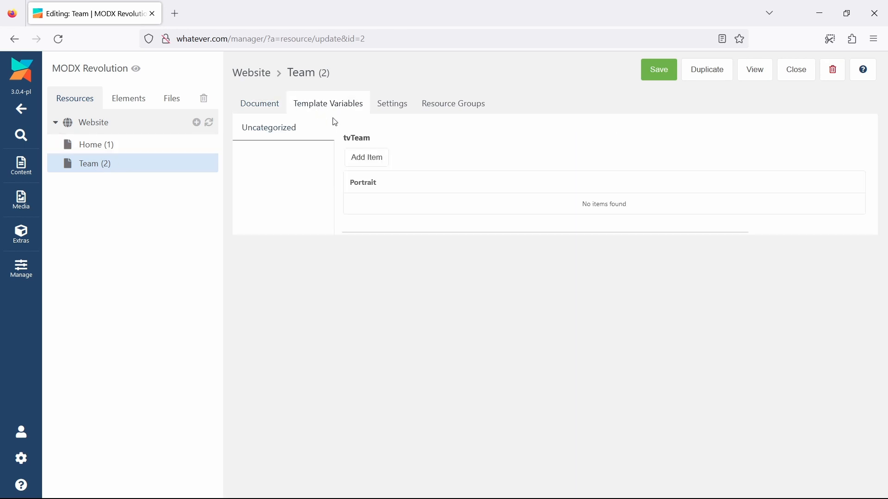
left_click(370, 157)
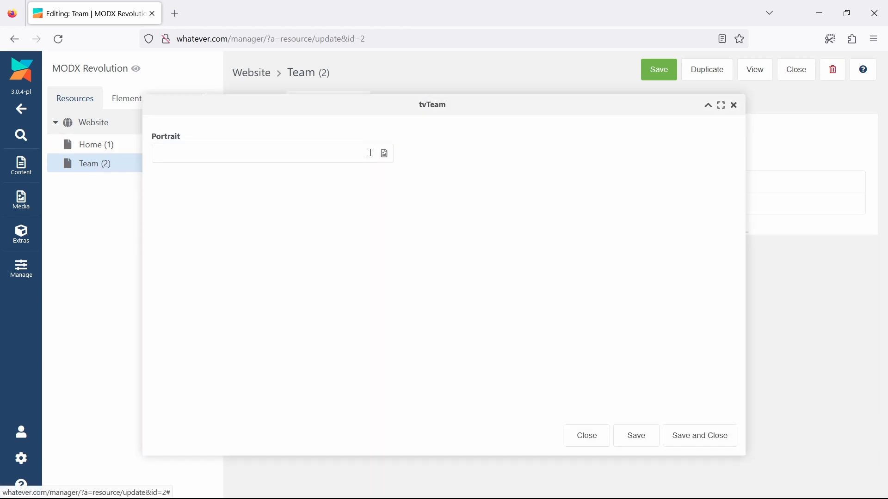
left_click(385, 154)
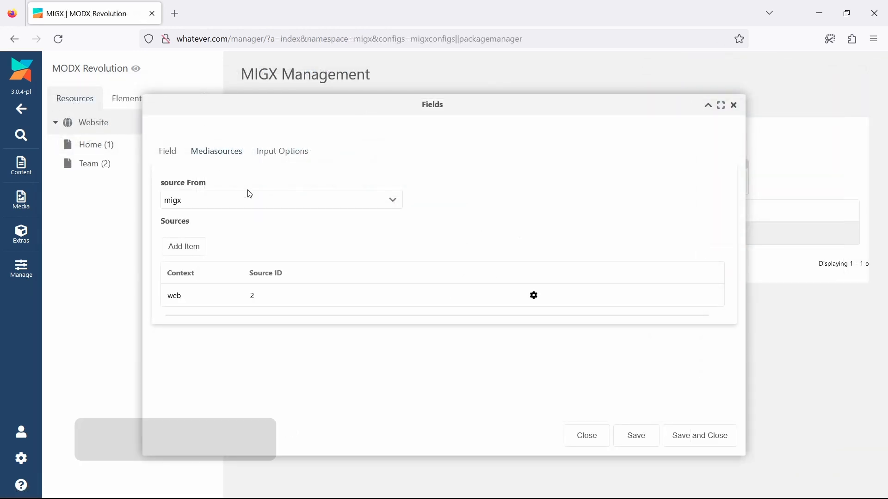
Set the portrait field's source From option to tv and clear its Input TV type
left_click(254, 200)
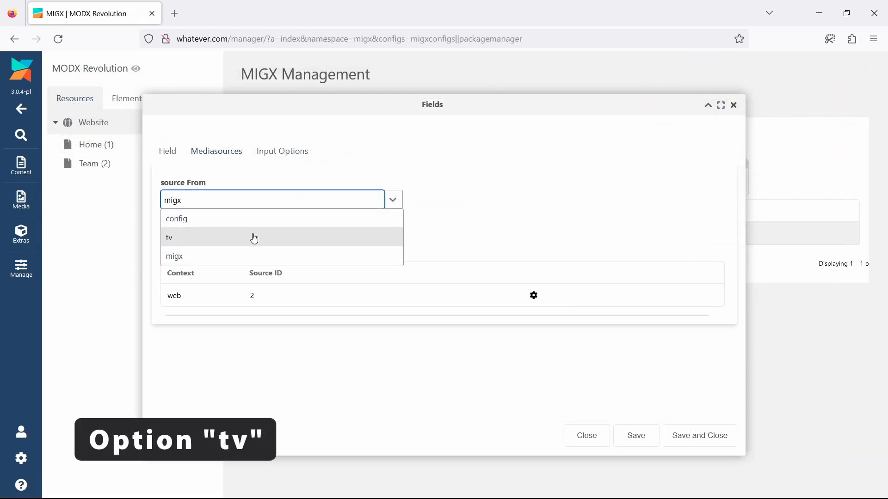
left_click(254, 238)
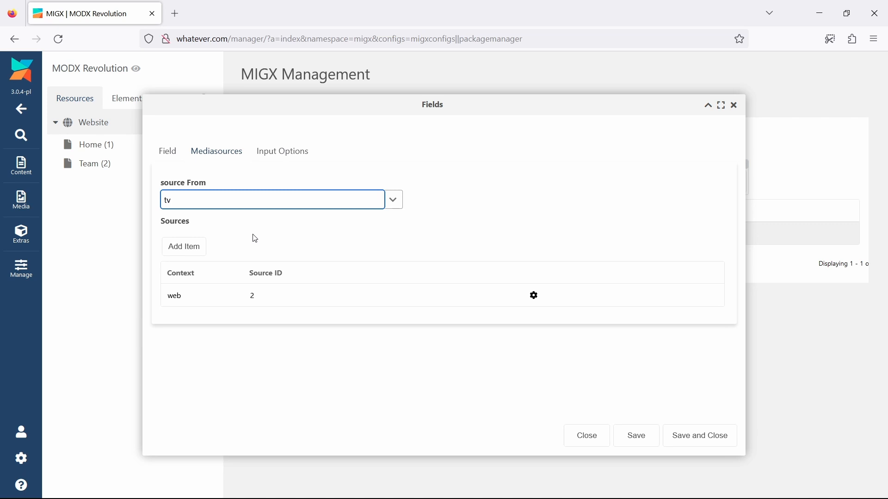
left_click(165, 154)
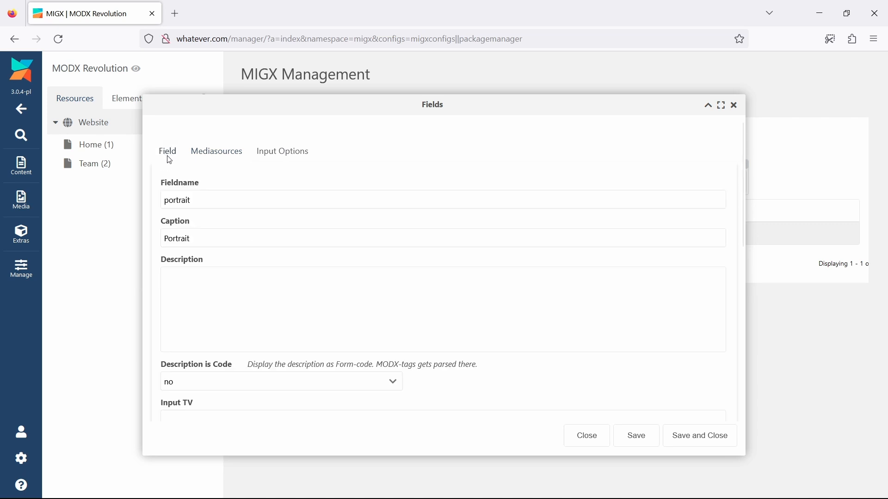
scroll(245, 296, "down", 5)
left_click_drag(209, 217, 149, 205)
key("BackSpace")
Set the portrait field's Input TV to tvPortrait and save both the field and the team configuration
left_click(181, 176)
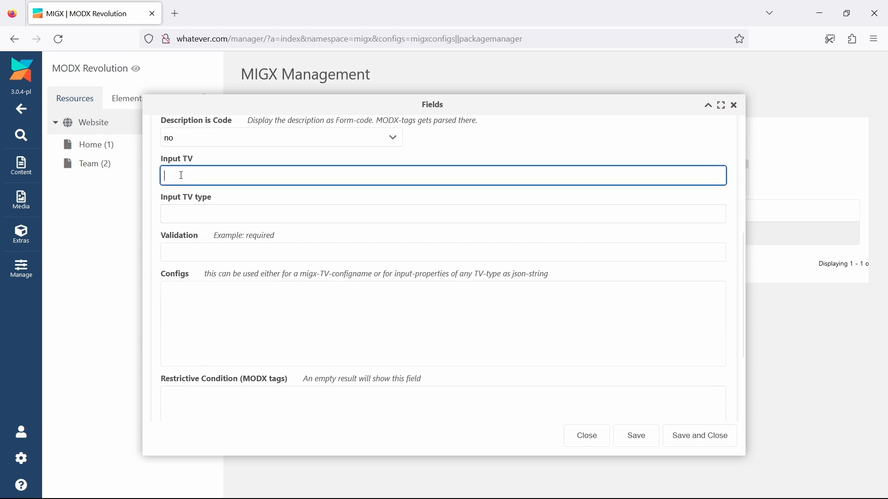
type("tvPortrait")
left_click(694, 440)
left_click(695, 441)
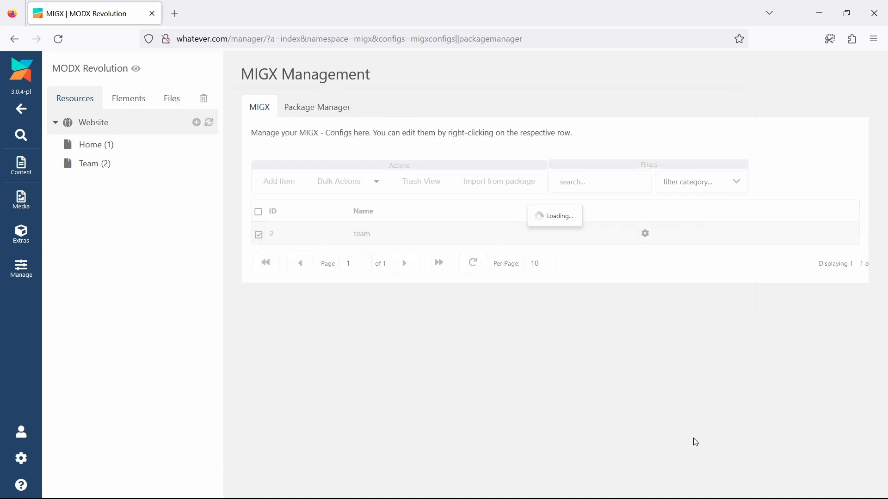
Start a new template variable named tvPortrait with the input type Image
left_click(129, 105)
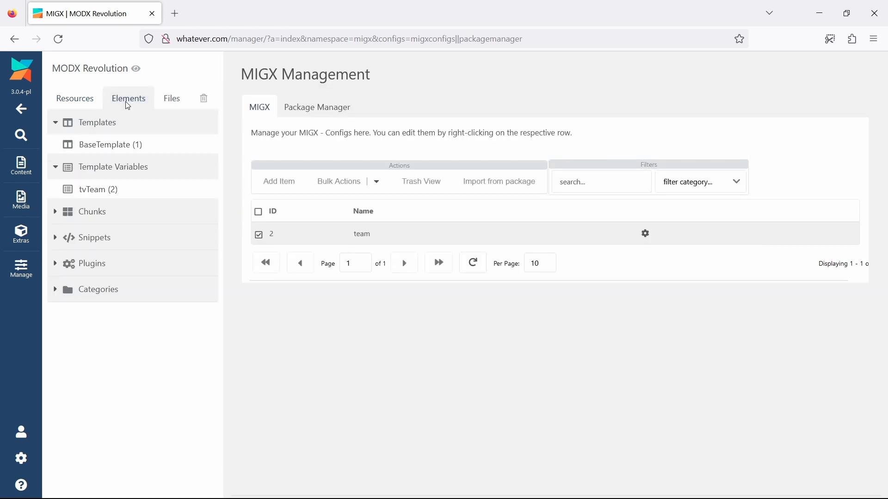
left_click(197, 167)
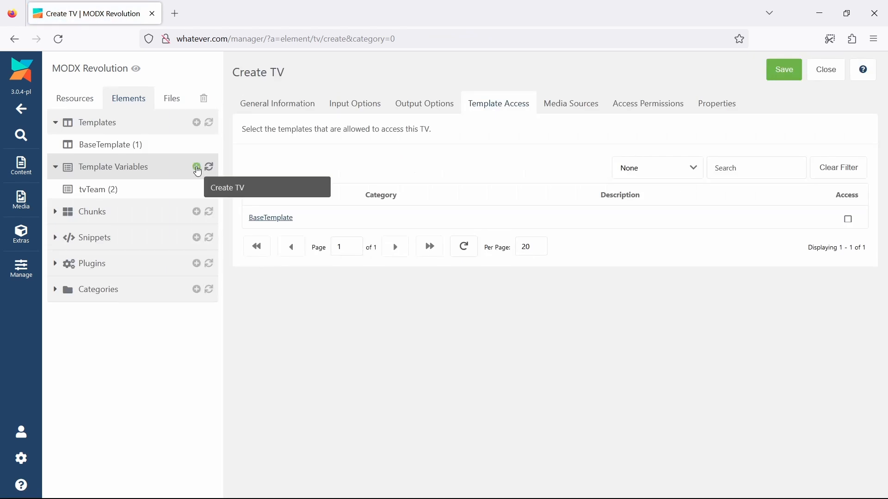
left_click(255, 111)
left_click(287, 177)
type("tvPortrait")
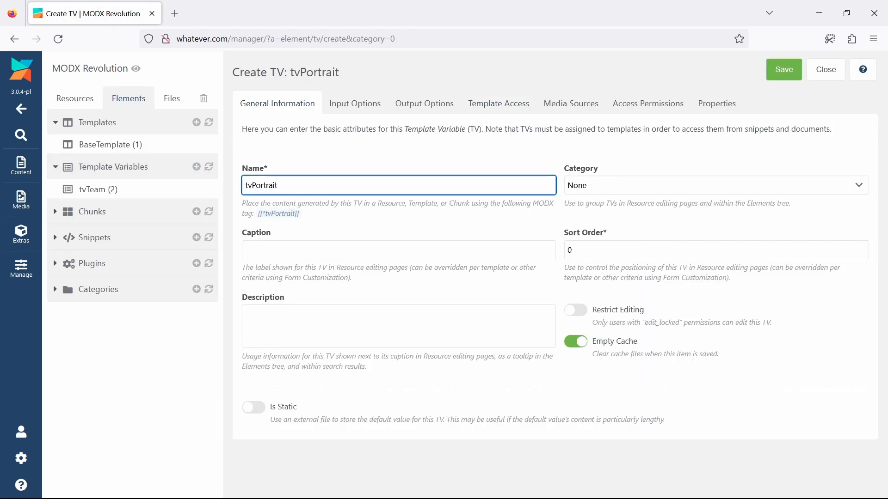
left_click(355, 105)
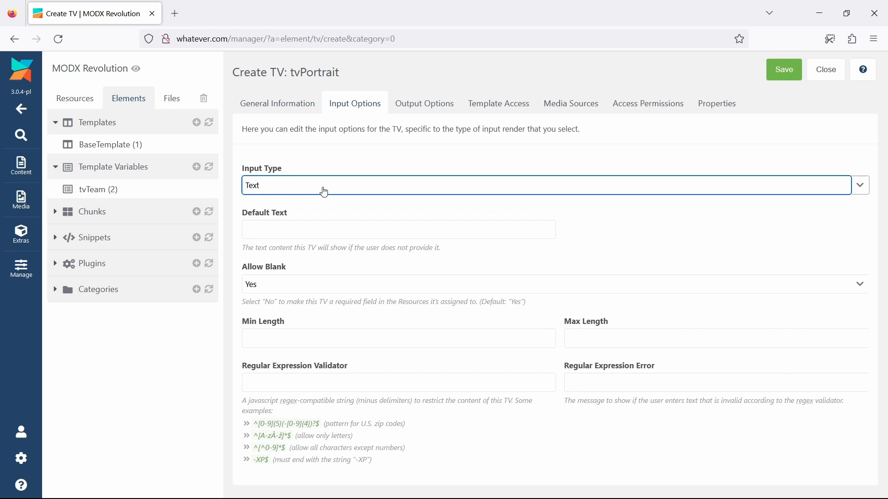
left_click(323, 190)
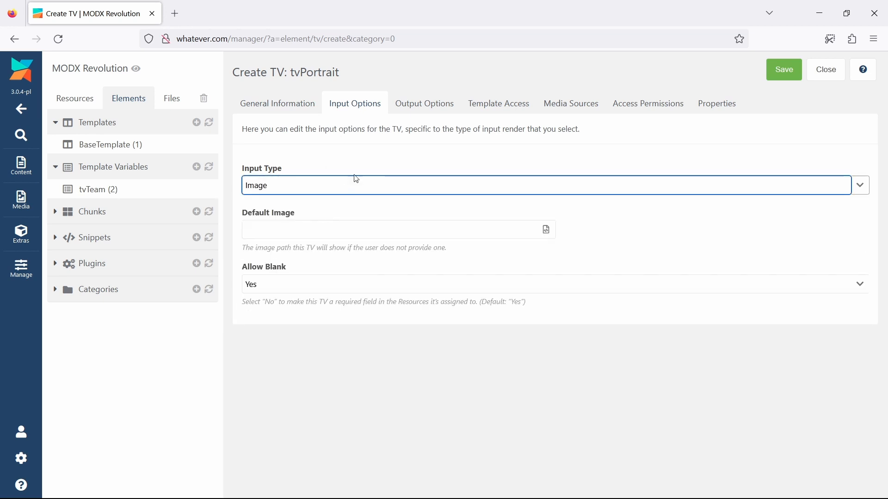
Assign the red media source to tvPortrait for the web context and save the template variable
left_click(561, 103)
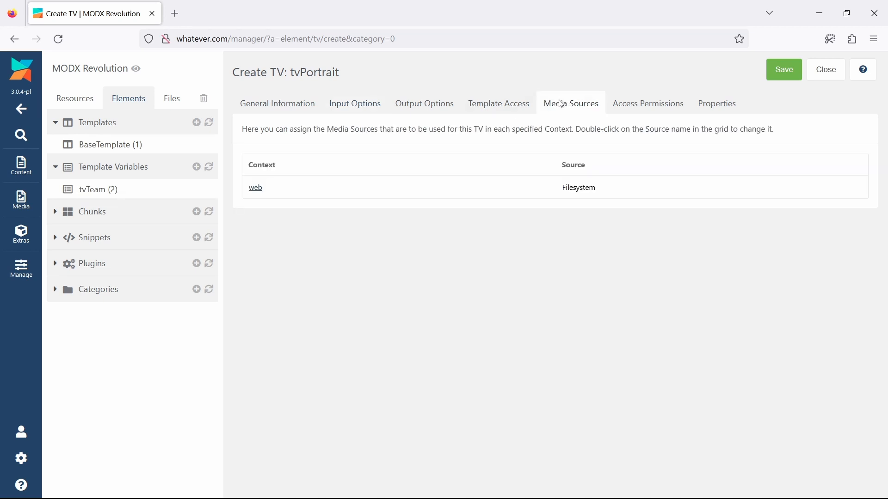
double_click(624, 191)
left_click(625, 191)
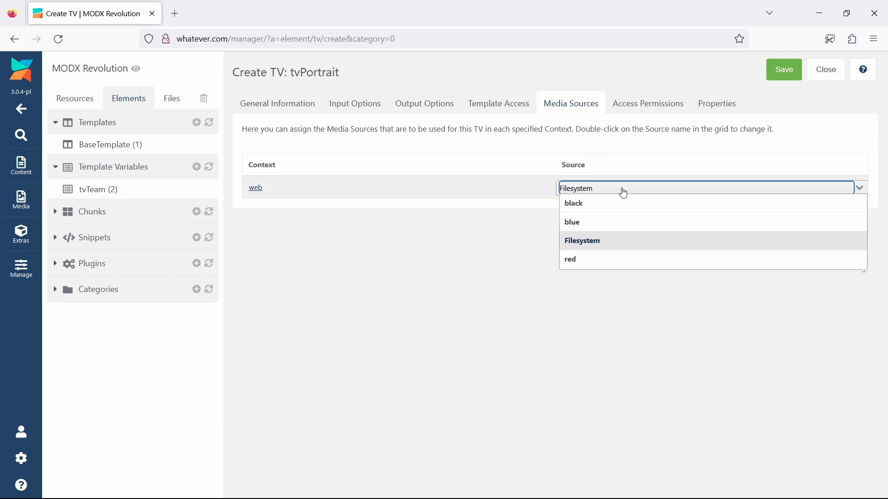
left_click(627, 258)
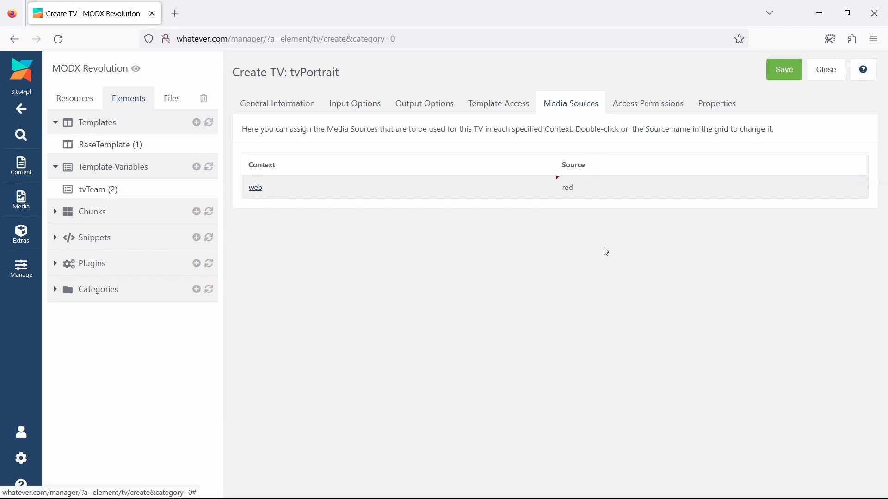
left_click(772, 79)
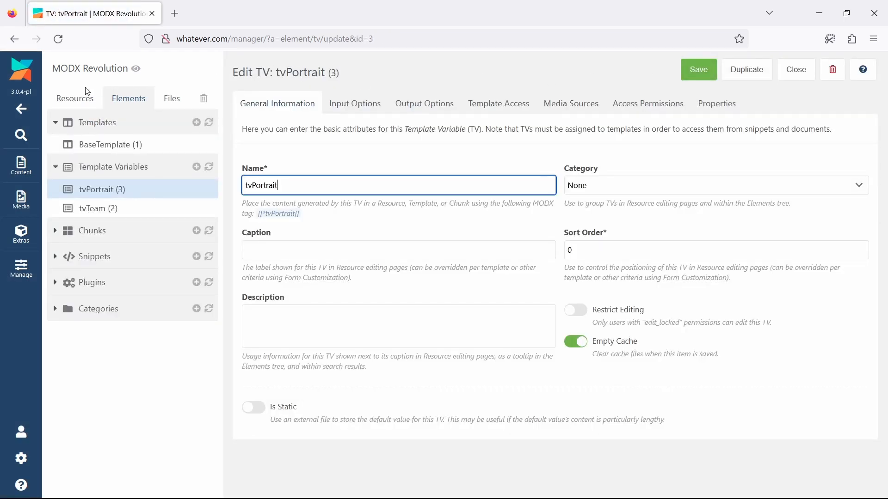
Add a tvTeam item with harry03.jpg as its portrait on the Team resource, and save and view the page
left_click(60, 101)
left_click(90, 122)
left_click(106, 163)
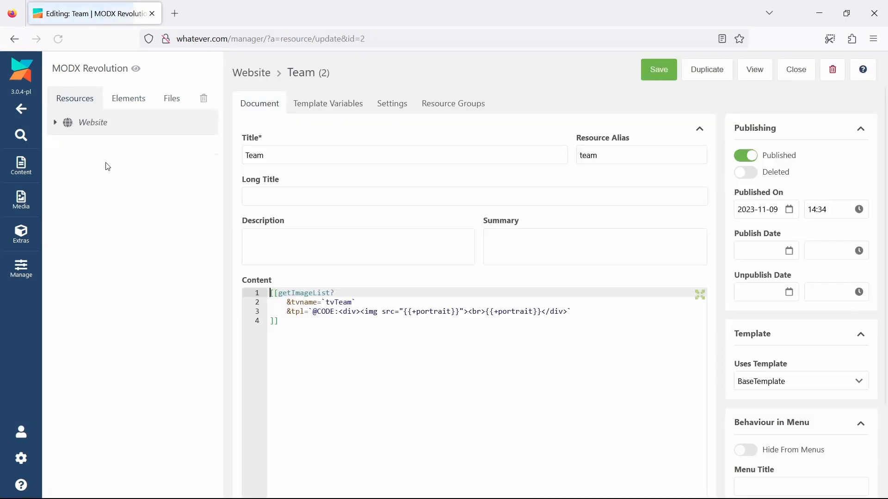
left_click(311, 103)
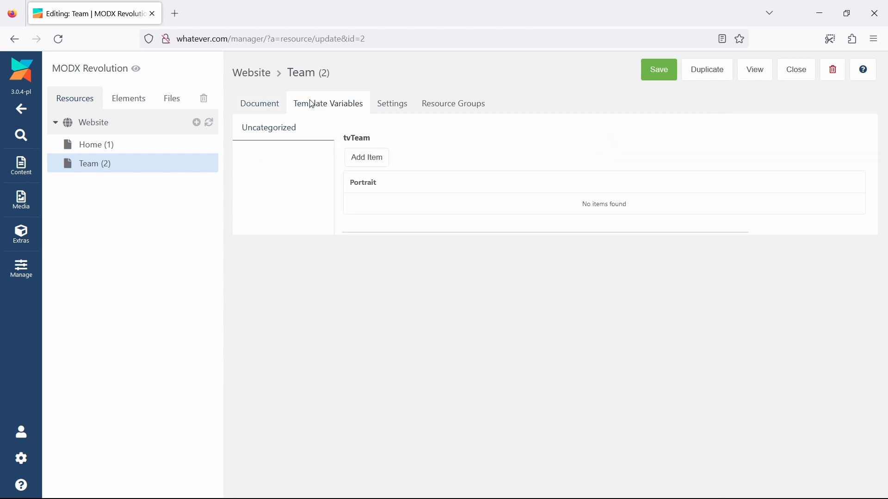
left_click(361, 157)
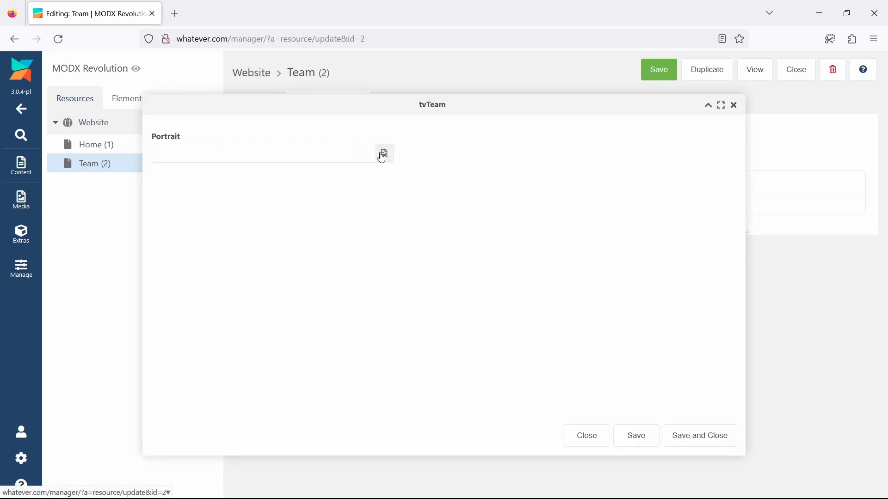
left_click(385, 154)
left_click(385, 158)
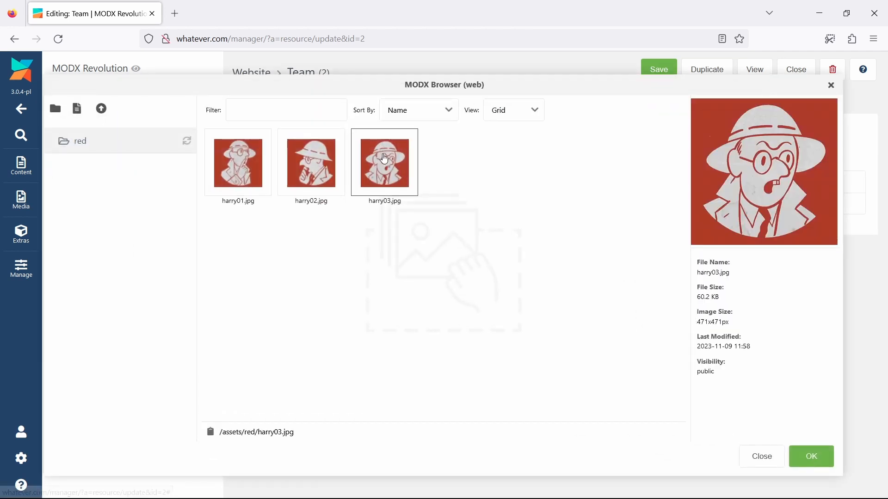
left_click(814, 458)
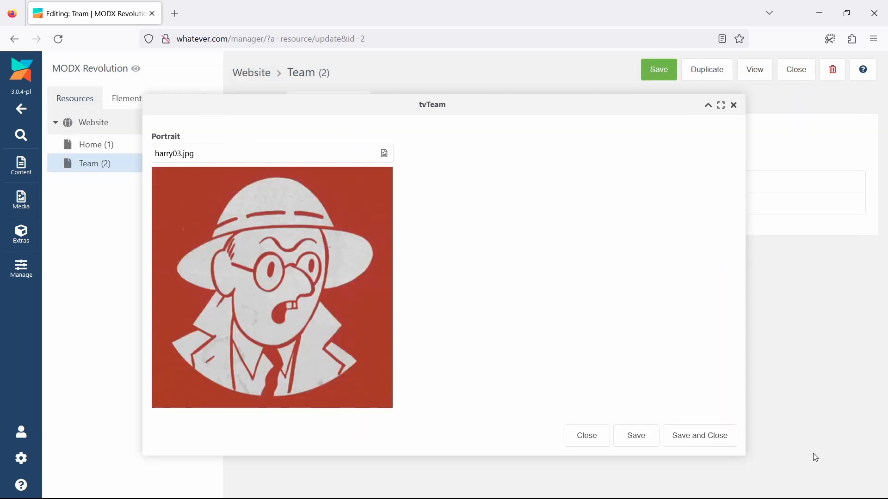
left_click(711, 435)
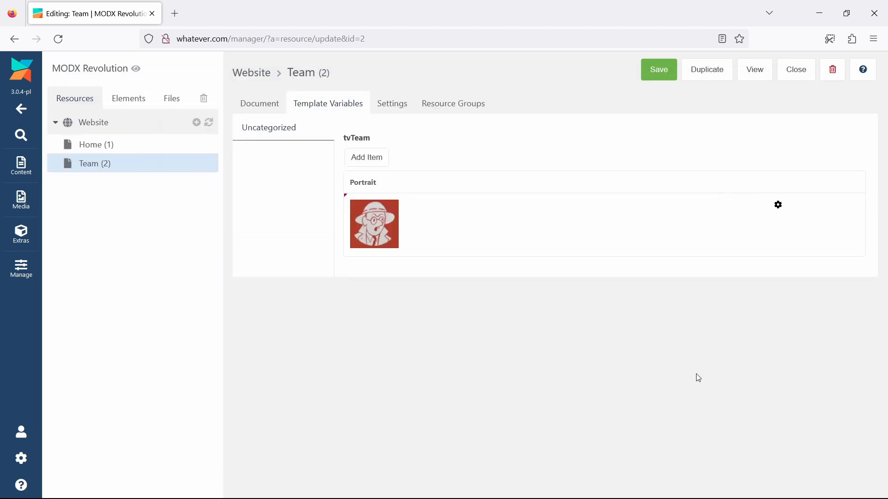
left_click(666, 75)
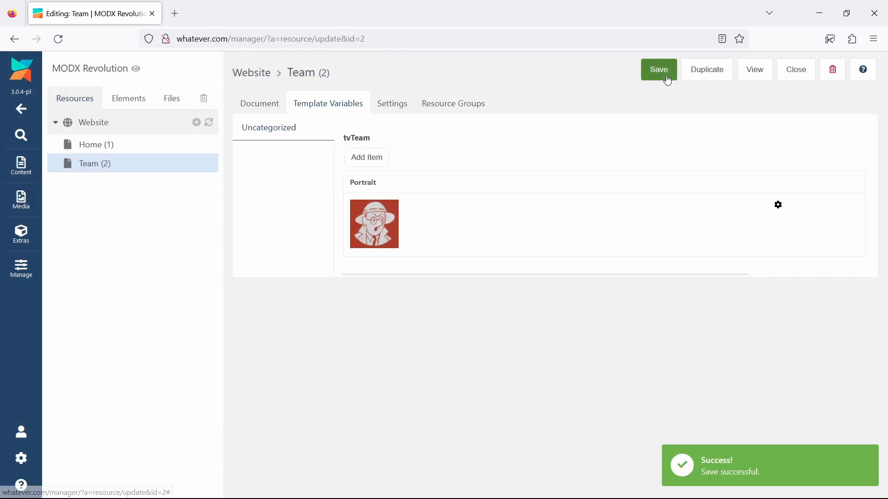
left_click(754, 74)
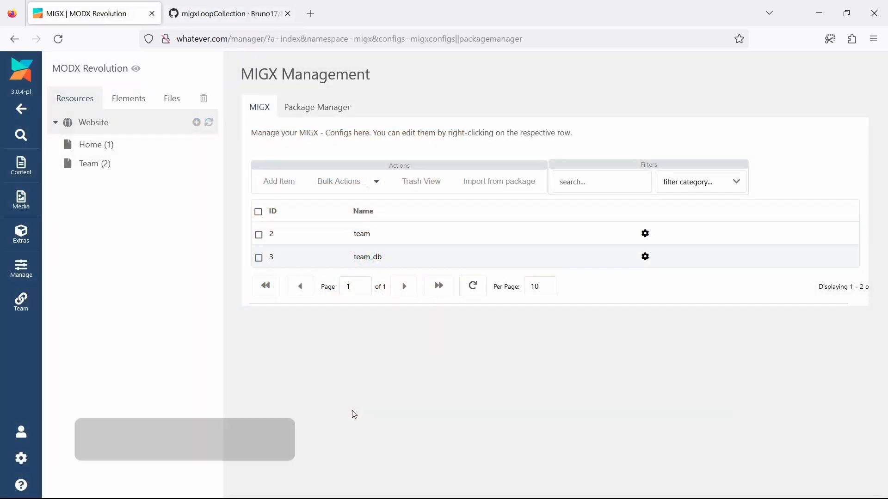
Open the portrait field of the team_db MIGX configuration for editing and choose config as its source From option
left_click(425, 261)
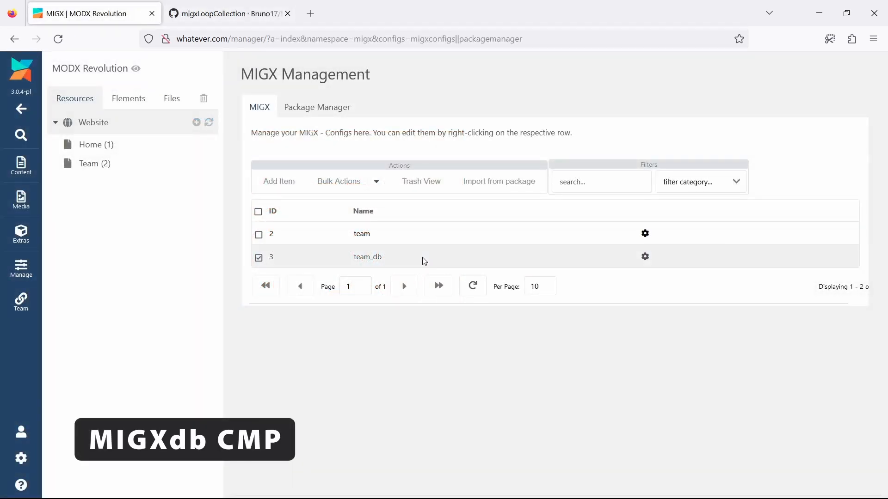
right_click(424, 262)
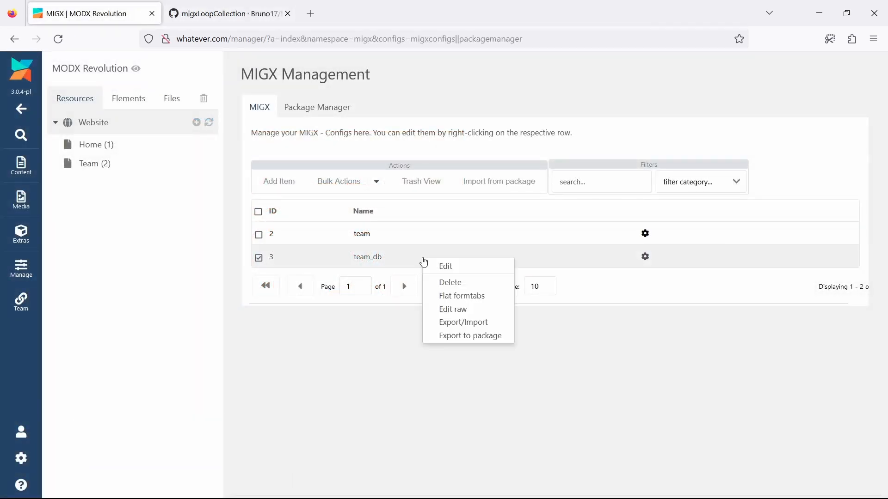
left_click(437, 303)
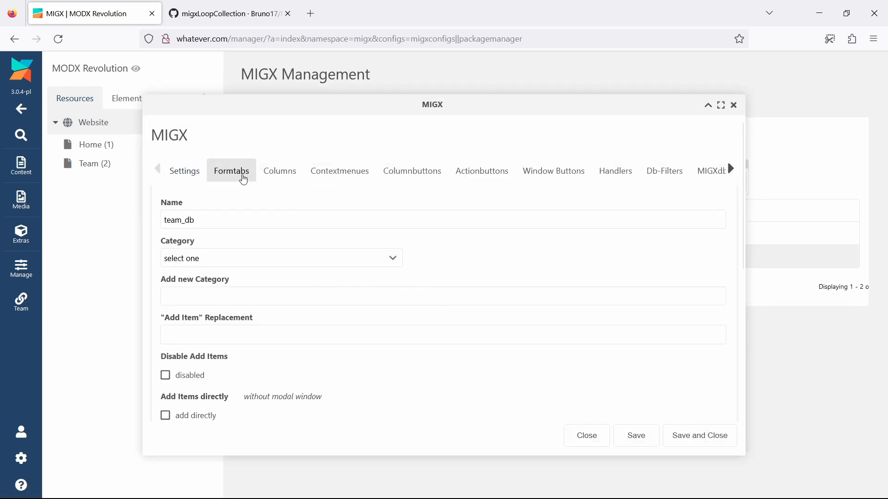
left_click(240, 177)
right_click(388, 303)
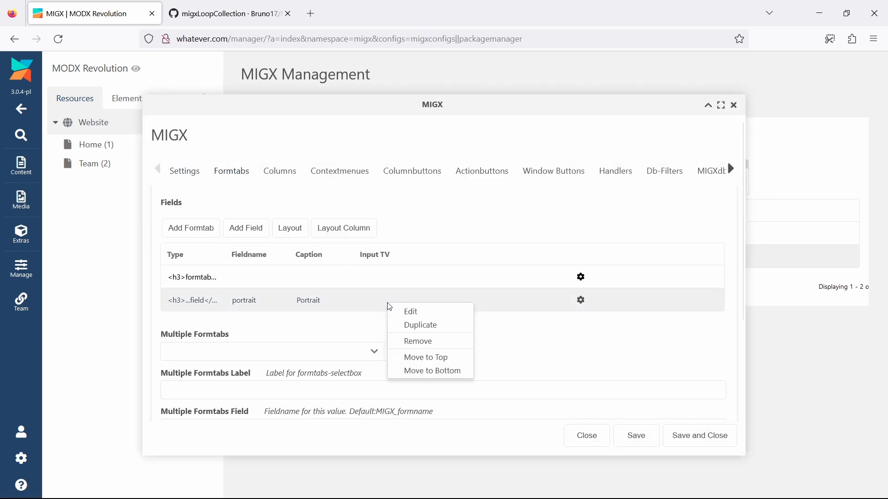
left_click(400, 315)
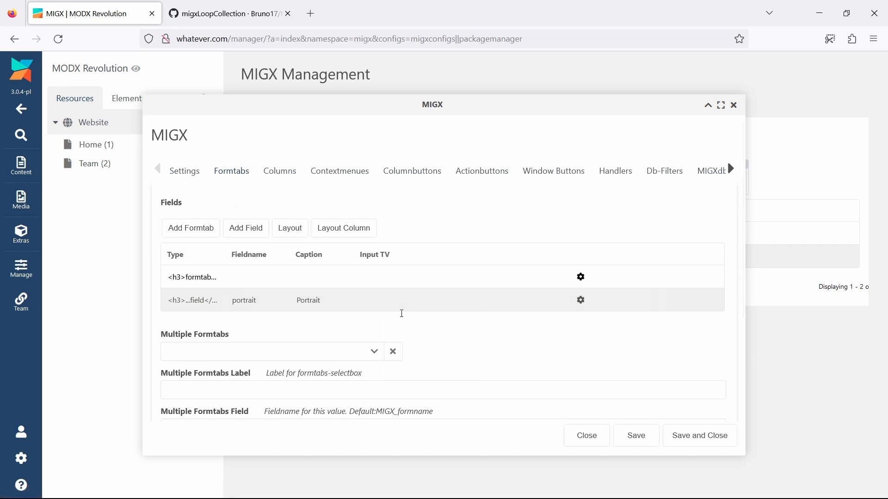
left_click(225, 157)
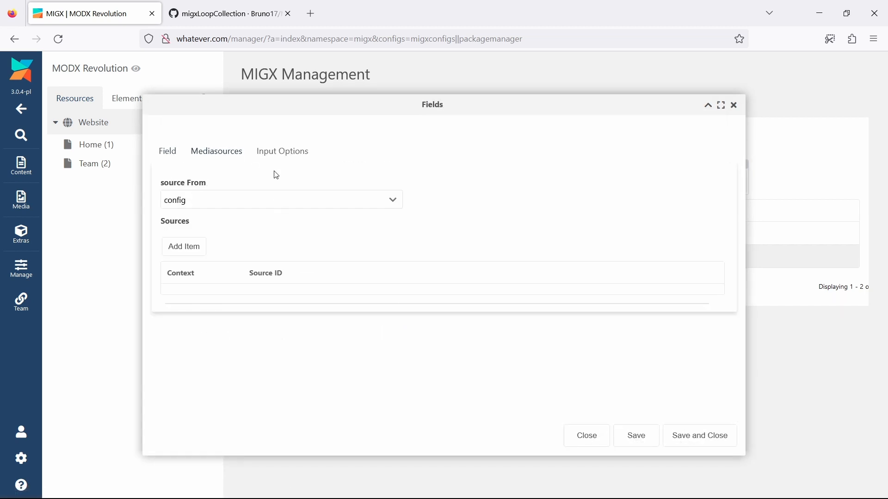
left_click(394, 207)
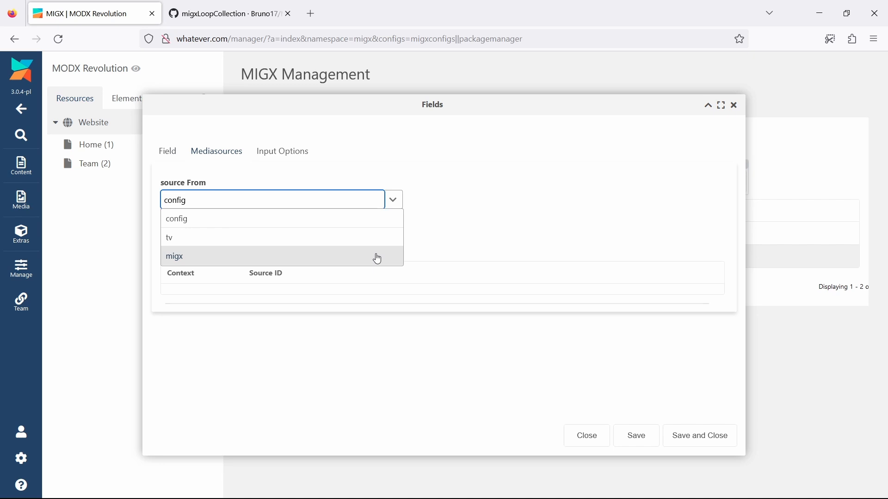
left_click(367, 221)
Add a media source entry with context web and source 3 to the team_db portrait field
left_click(192, 247)
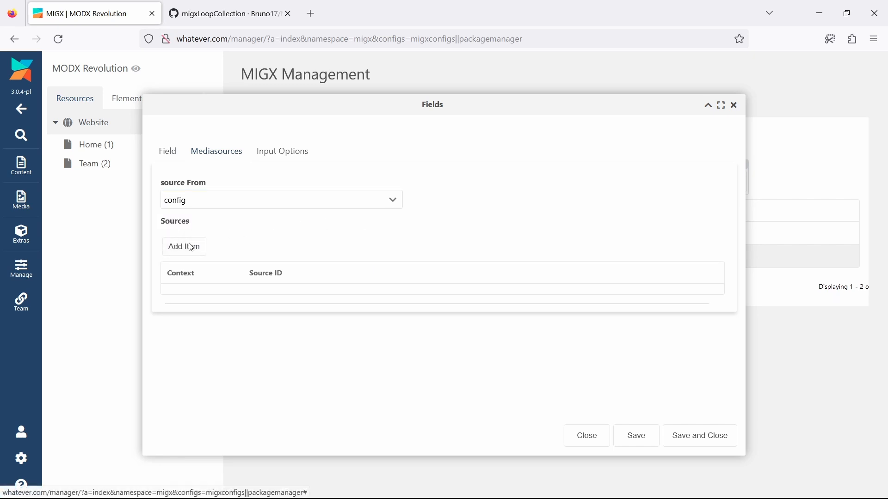
left_click(218, 155)
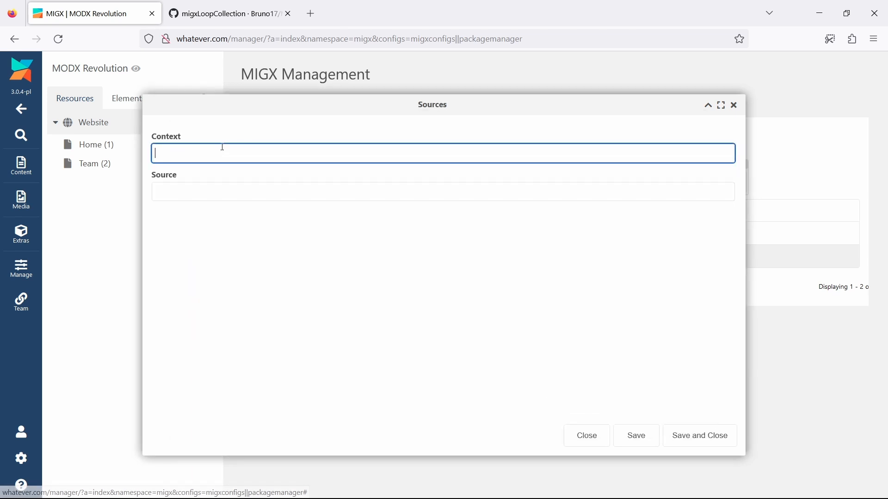
type("web")
key("Tab")
type("3")
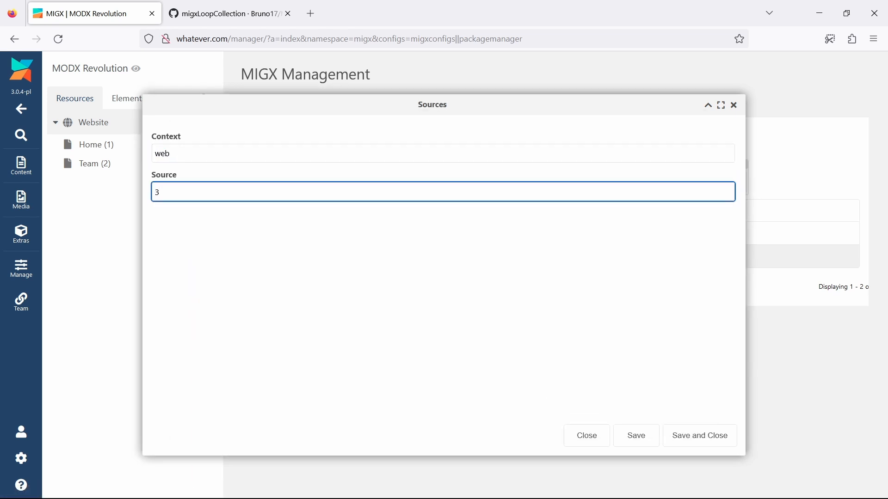
left_click(689, 434)
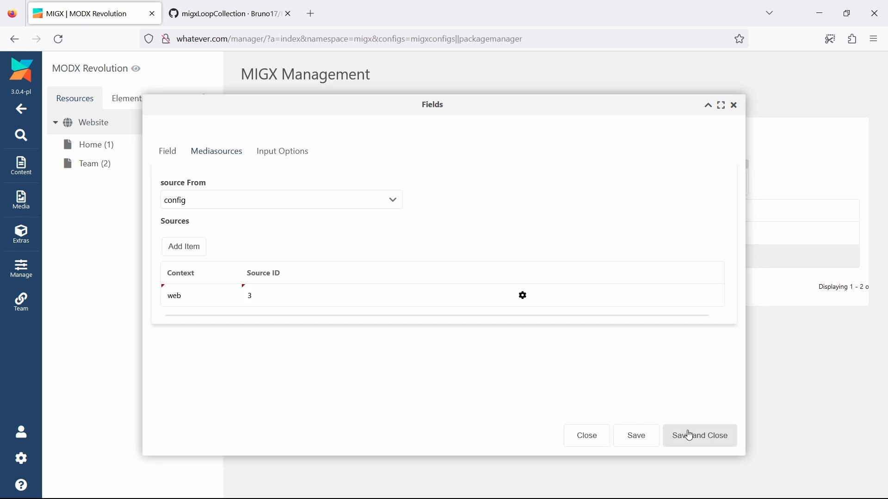
Add a media source entry with context mgr and source 3 to the portrait field, and save the field and the team_db configuration
left_click(193, 246)
left_click(211, 155)
type("mgr")
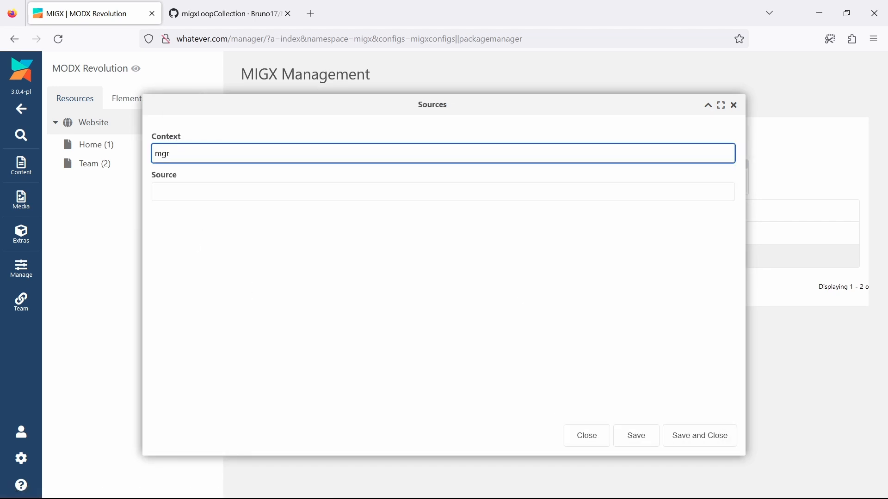
key("Tab")
type("3")
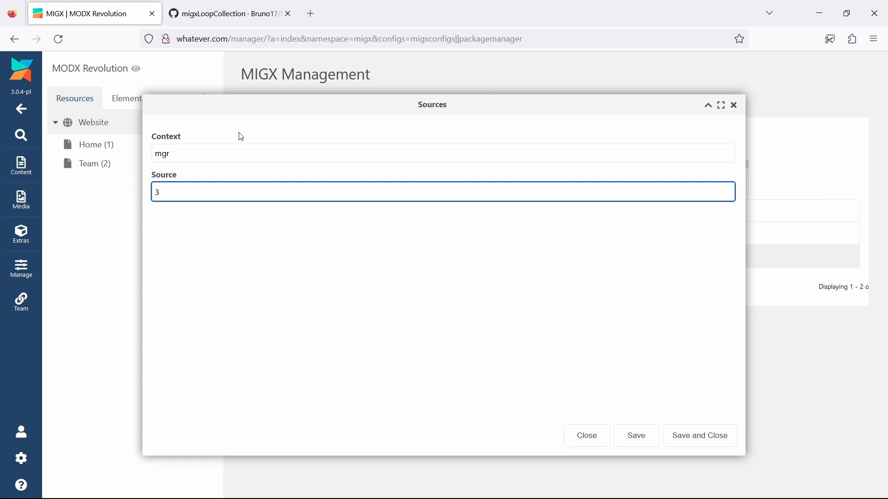
left_click(694, 434)
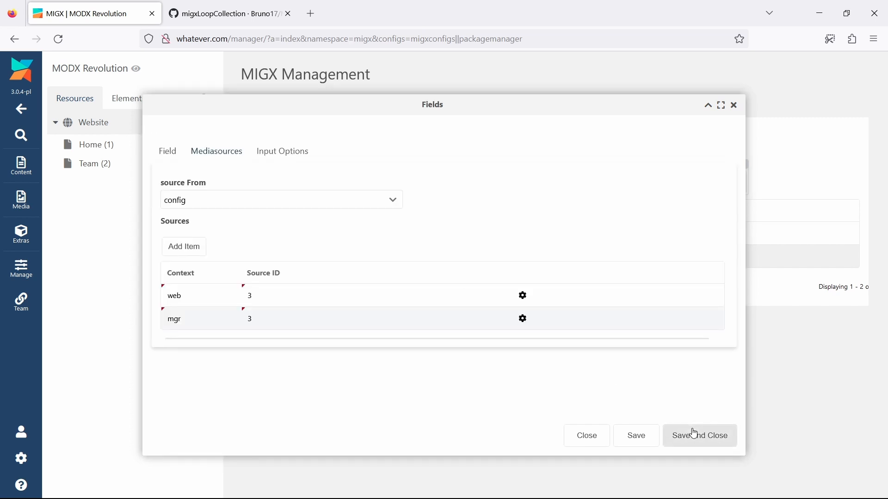
left_click(694, 435)
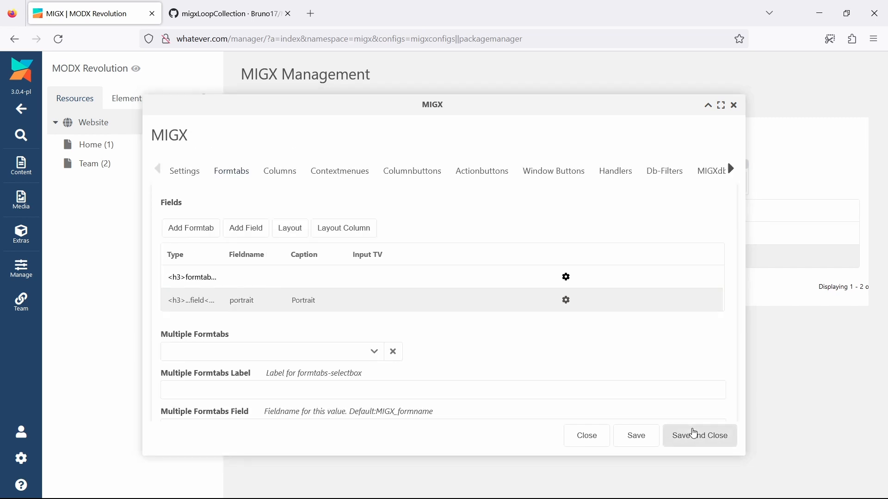
left_click(694, 434)
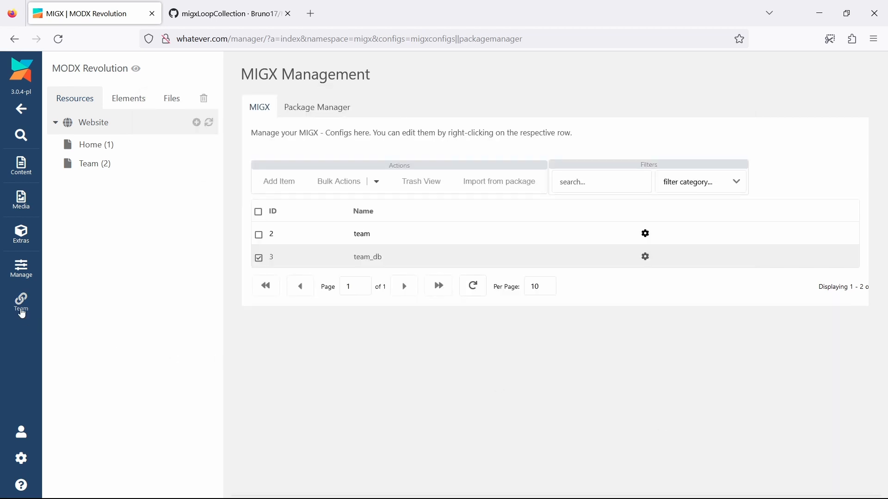
Add an item with harry02.jpg as its portrait in the custom Team manager page and save it
left_click(22, 314)
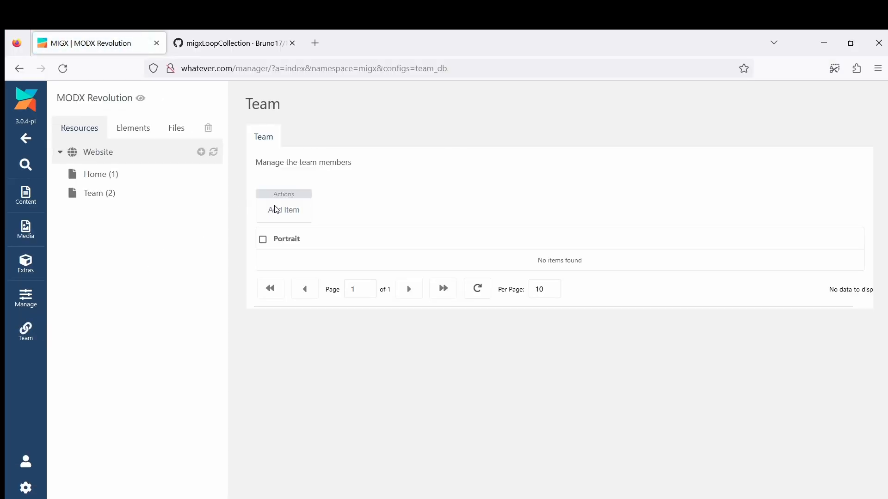
left_click(276, 209)
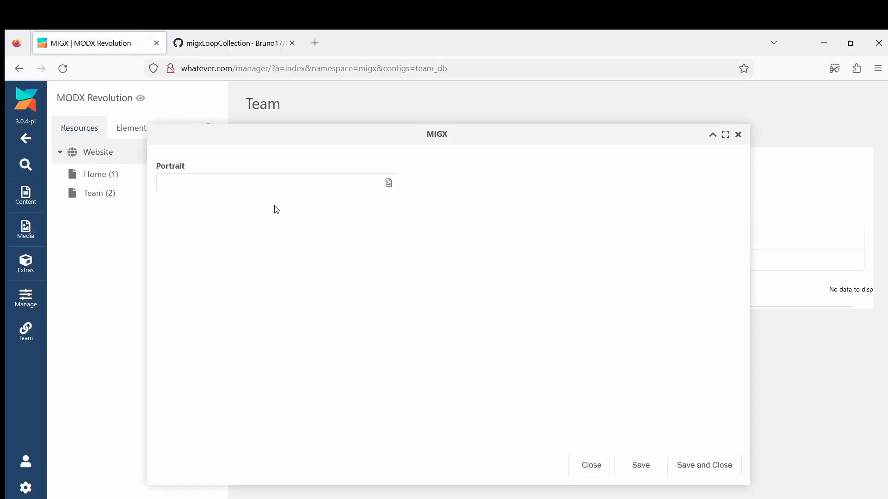
left_click(390, 184)
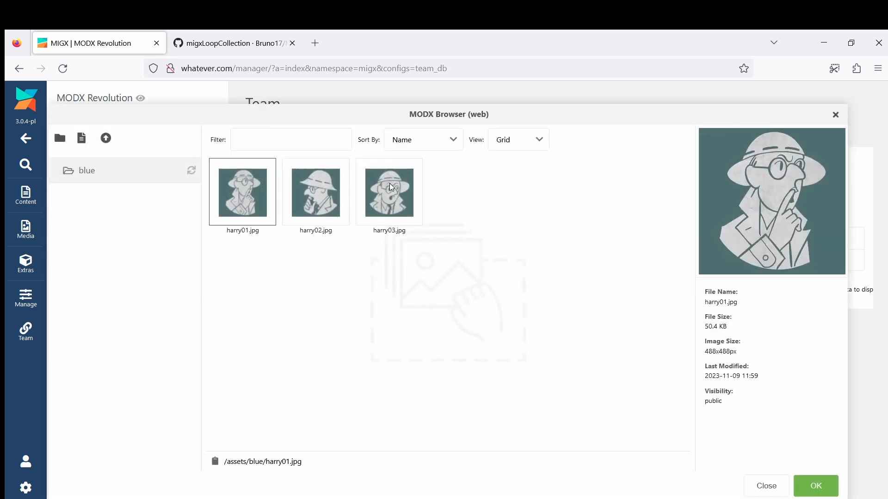
left_click(326, 192)
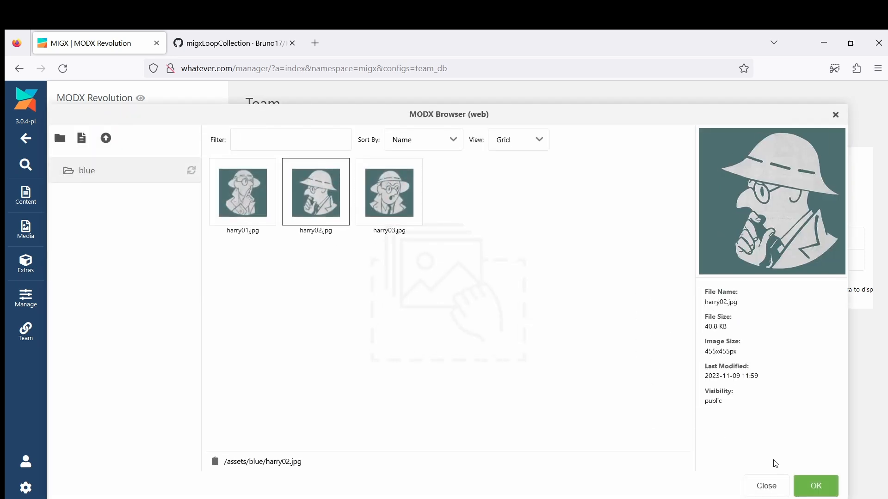
left_click(815, 483)
left_click(715, 465)
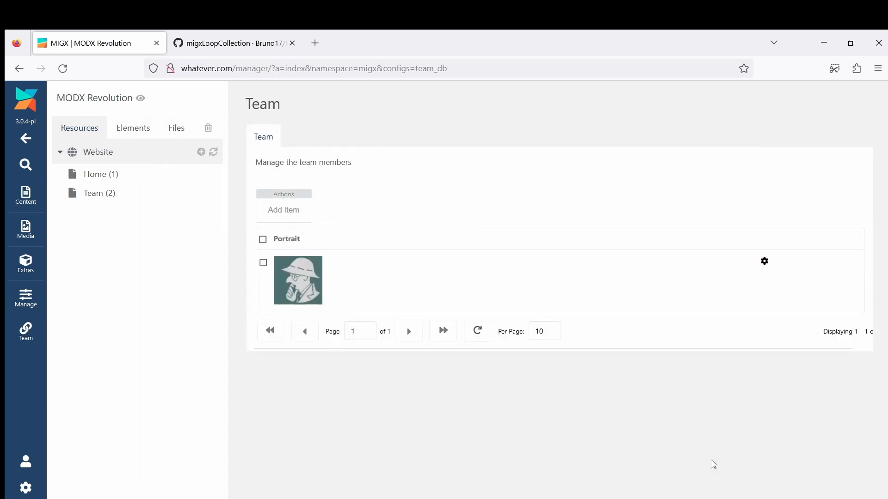
Duplicate the getImageList call below itself in the Team resource's content and comment out the original call
left_click(105, 194)
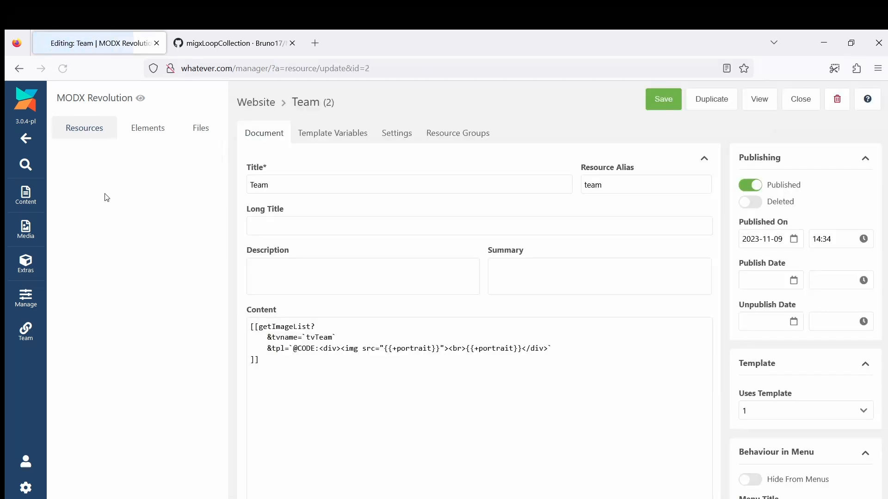
left_click_drag(281, 350, 259, 318)
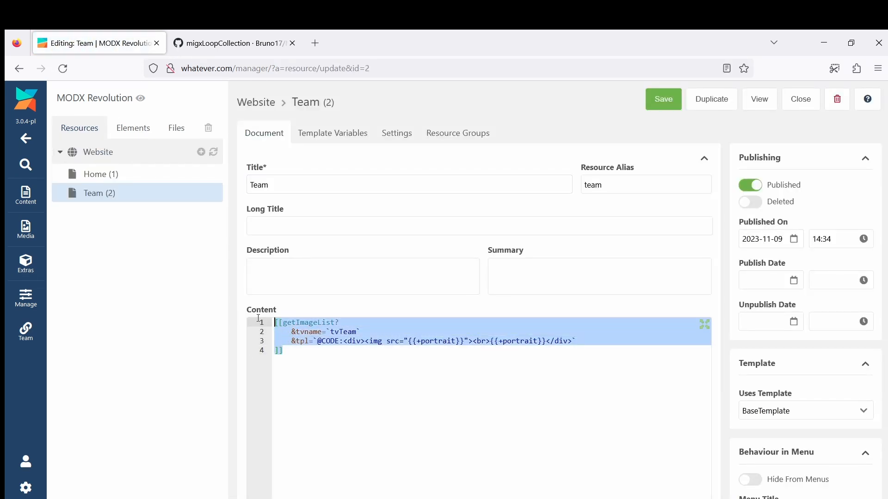
key("ctrl+c")
left_click(293, 354)
key("Return")
key("Return")
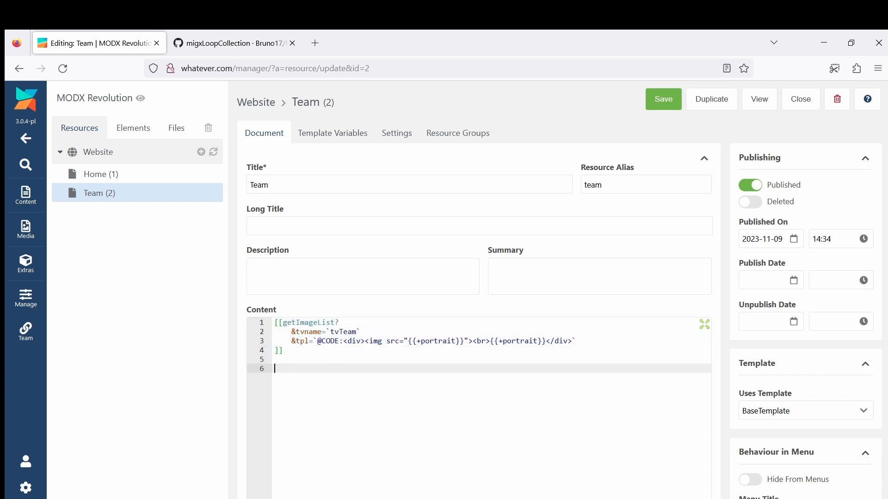
key("ctrl+v")
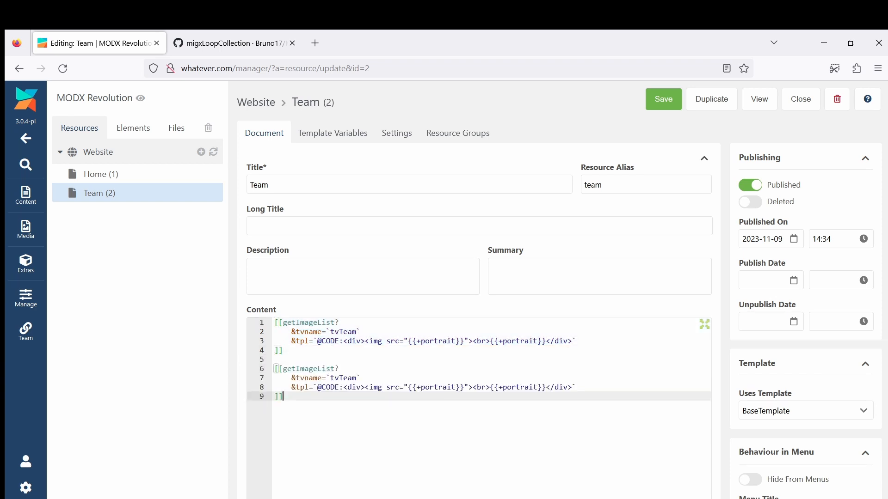
left_click(284, 323)
type("-")
Change the copied call to migxLoopCollection with classname MyCompany\Model\Team, and save and view the Team page
double_click(305, 369)
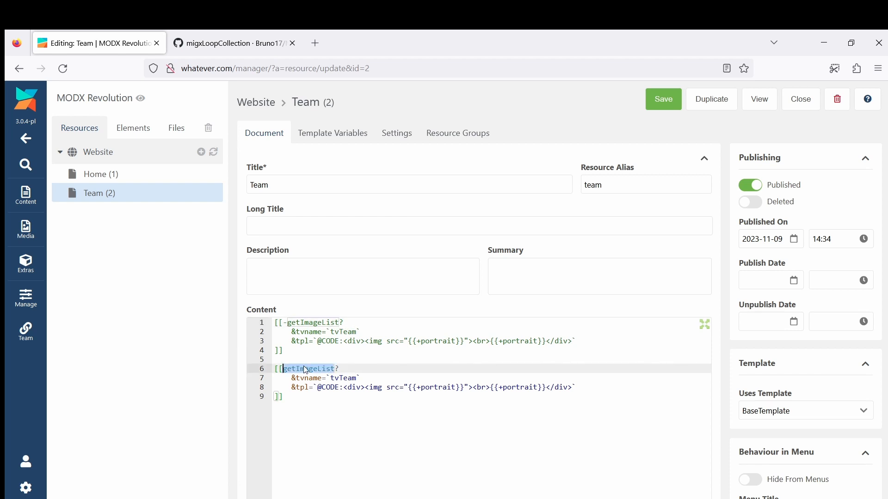
type("migxLoopCollection?")
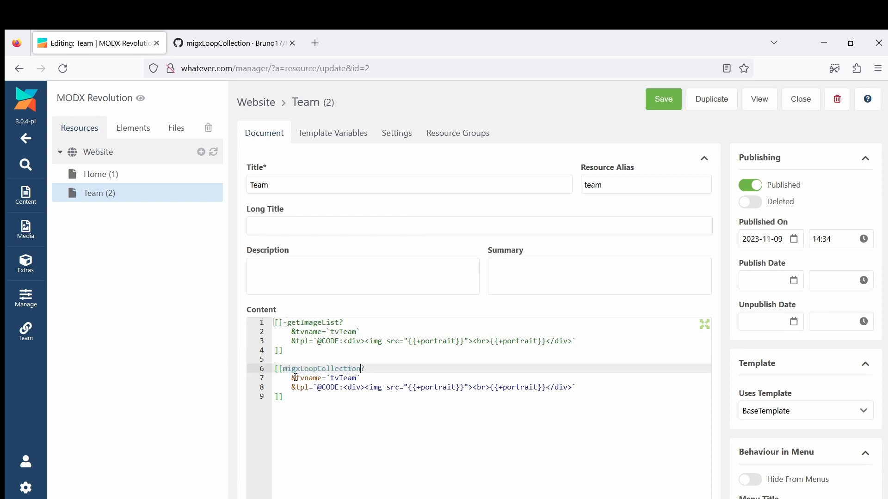
left_click_drag(296, 378, 322, 378)
type("classname")
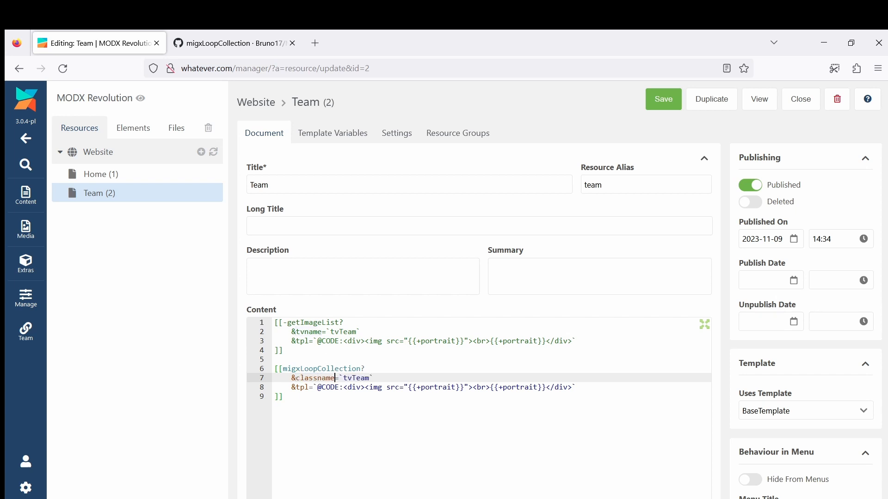
double_click(357, 378)
type("MyCompany\\Model\\")
left_click(660, 104)
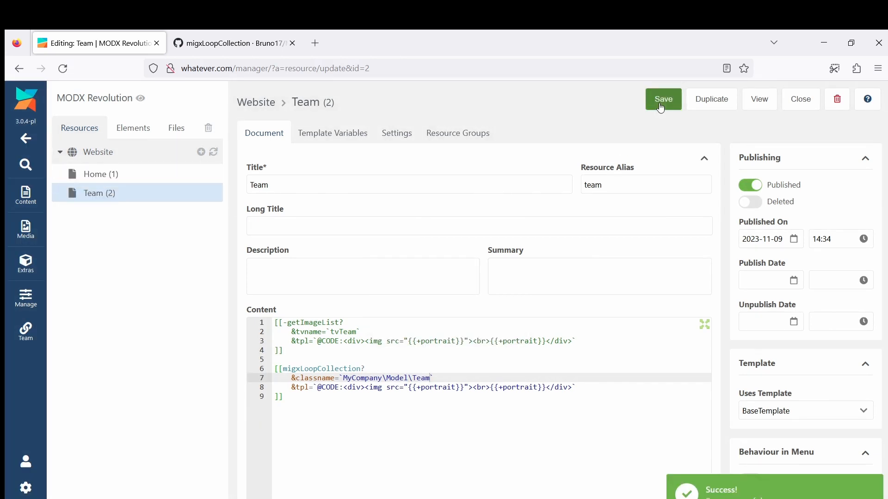
left_click(767, 102)
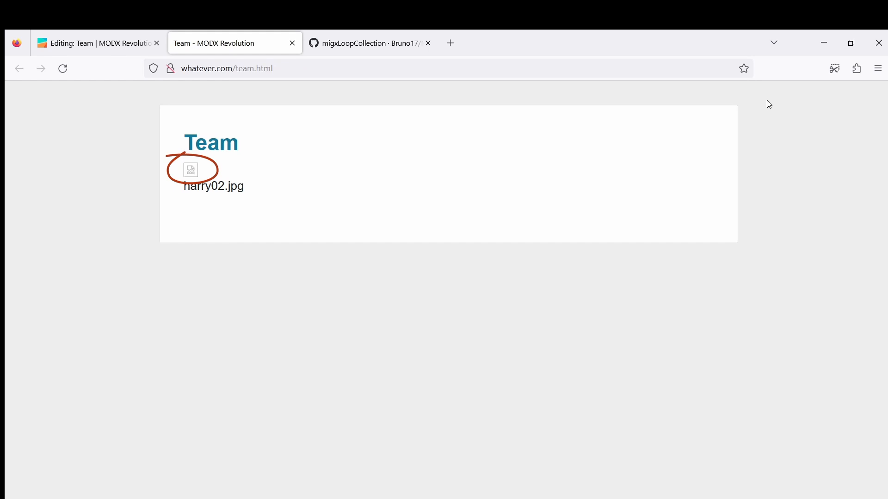
Read the media source note at the end of the migxLoopCollection wiki page and copy its output modifier code
left_click(381, 38)
key("End")
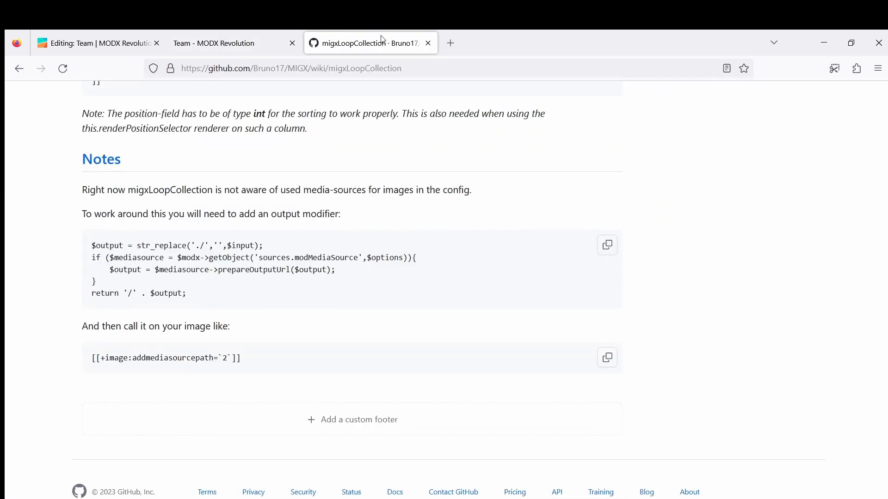
left_click_drag(83, 190, 492, 198)
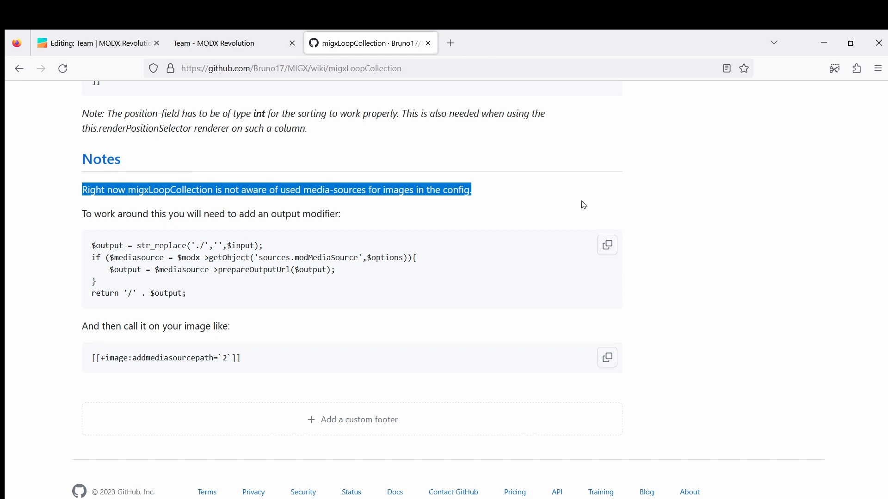
left_click(608, 247)
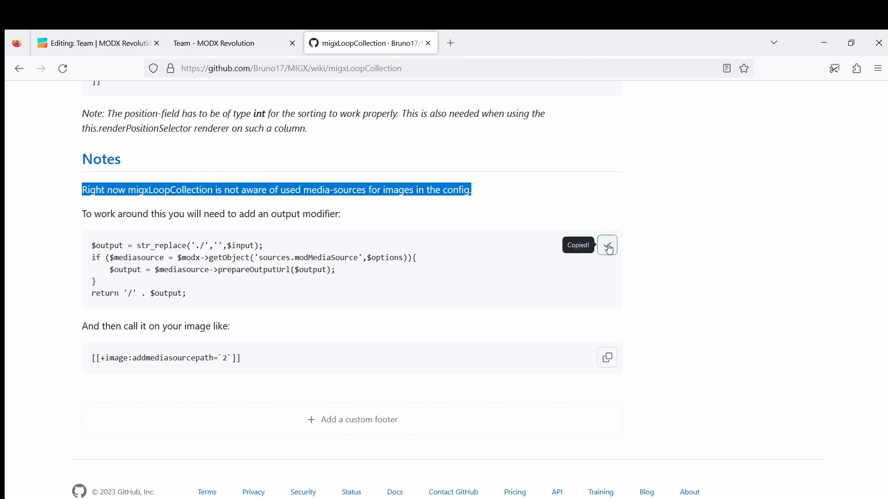
Close the Team page preview and create a snippet named addmediasourcepath containing the copied output modifier code
left_click(229, 44)
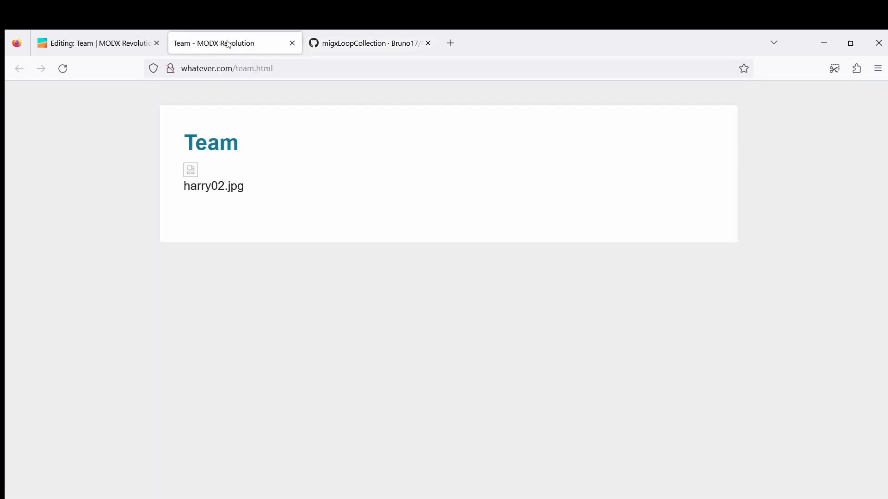
left_click(292, 43)
left_click(124, 44)
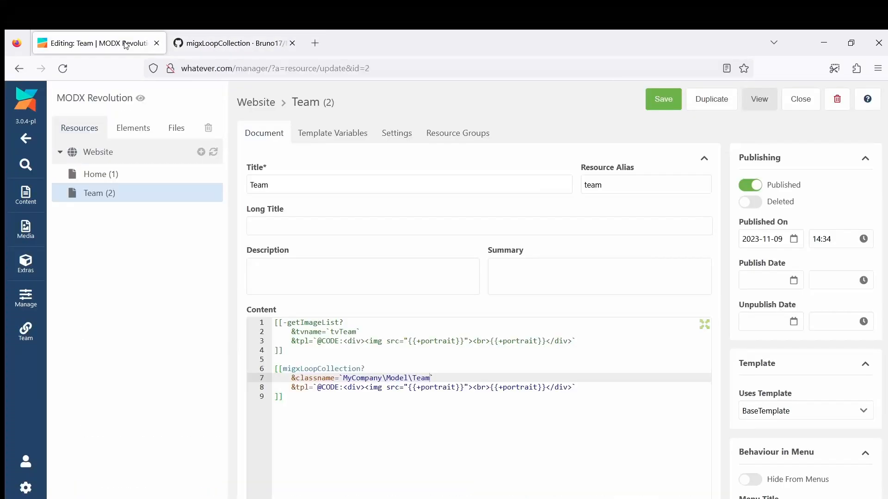
left_click(133, 128)
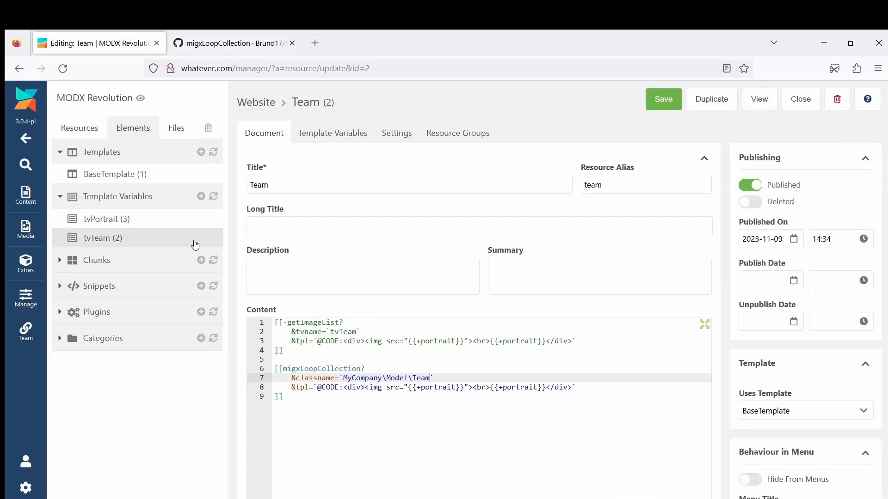
left_click(208, 287)
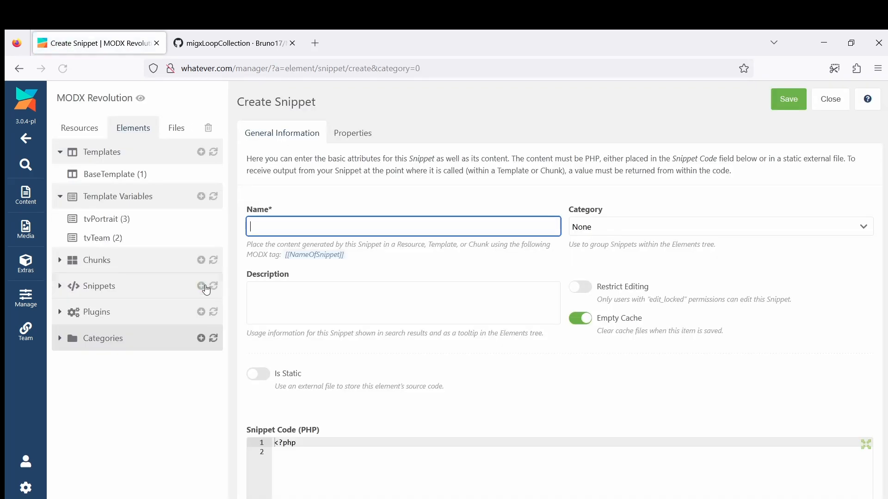
type("addmediasourcepath")
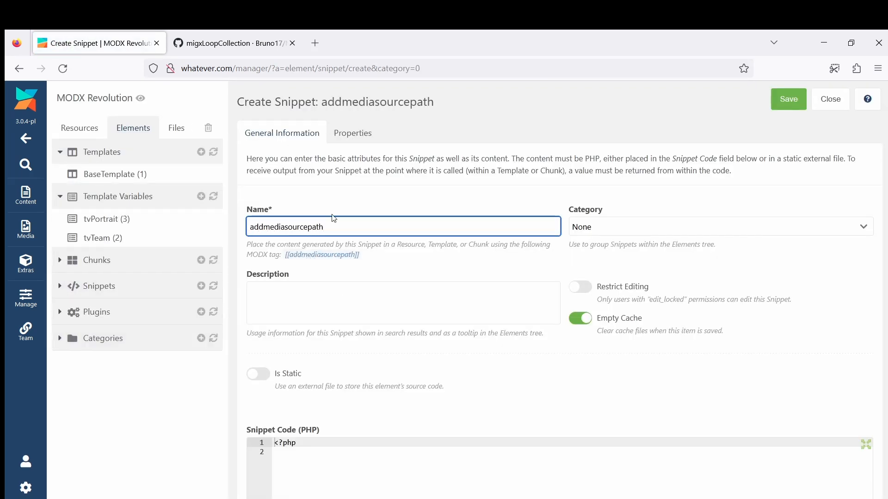
left_click(284, 457)
scroll(285, 461, "down", 4)
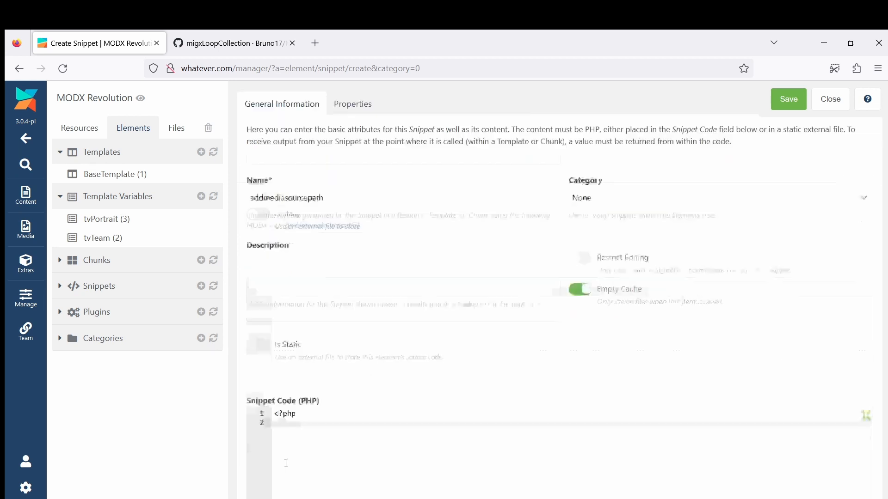
key("ctrl+v")
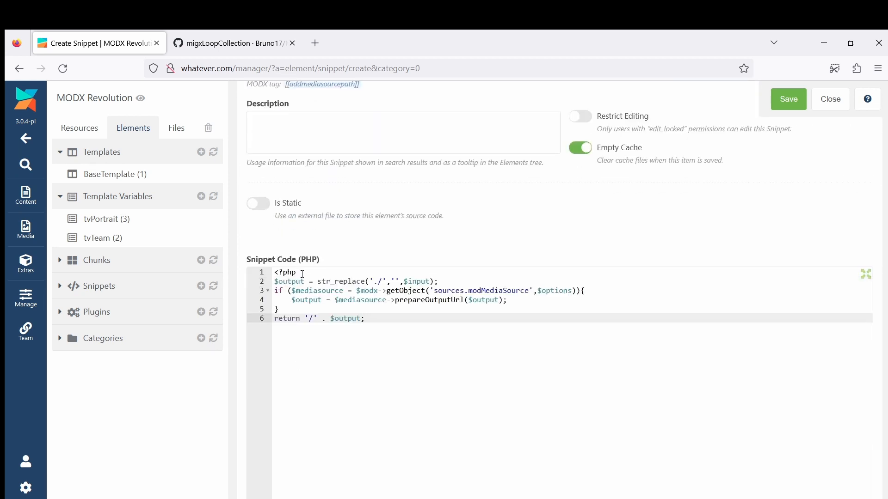
Insert the line "use \MODX\Revolution\Sources\modMediaSource;" below the snippet's opening PHP tag, followed by an empty line
left_click(302, 274)
key("Return")
key("Return")
key("Up")
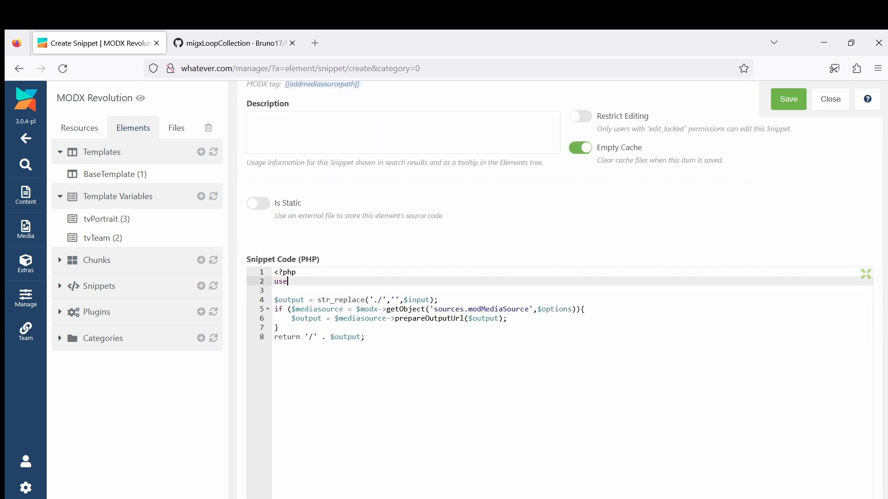
type("use \\MODX\\Revolution\\Sources\\modMediaSource;")
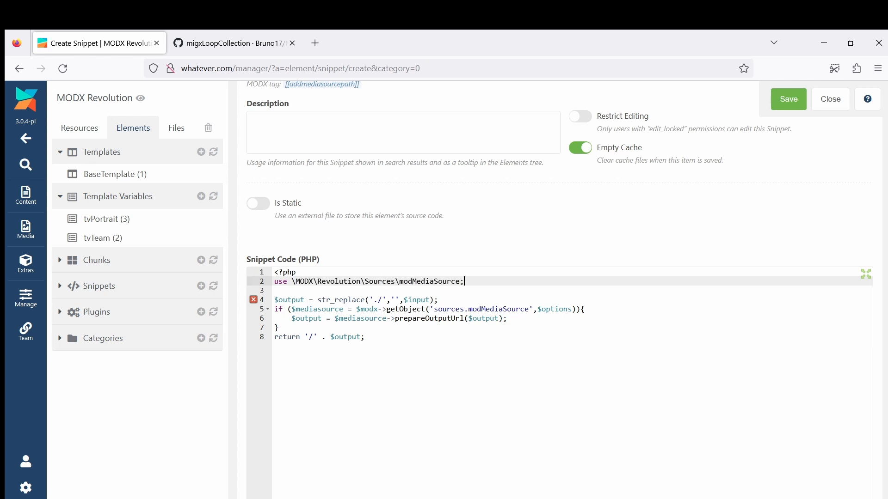
Replace 'sources.modMediaSource' with modMediaSource::class in the getObject call and save the snippet
double_click(455, 309)
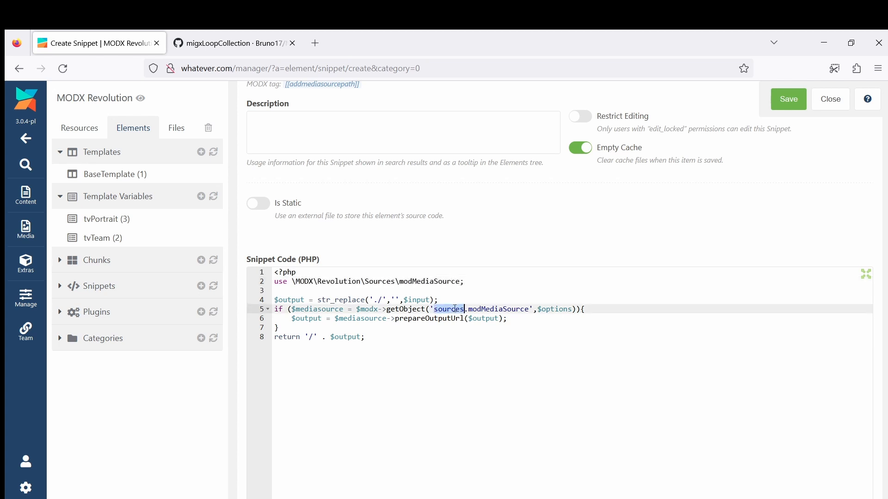
key("Delete")
key("Delete")
key("BackSpace")
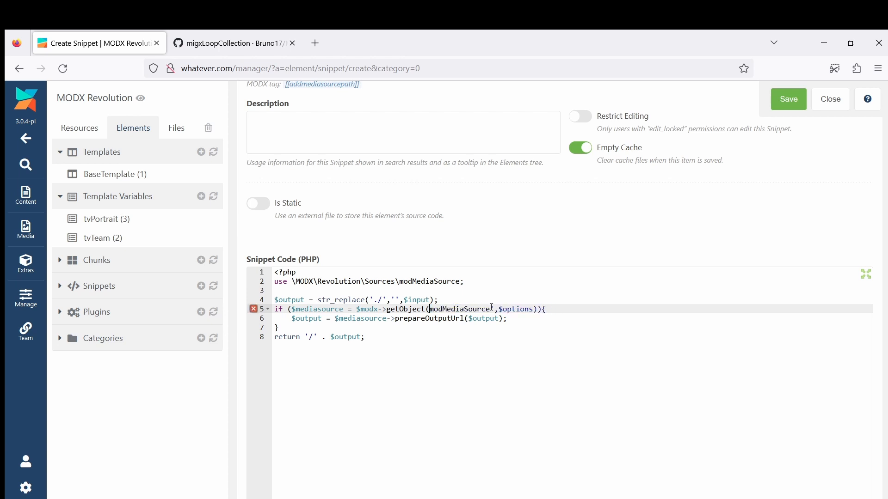
key("BackSpace")
type("::class")
key("ctrl+s")
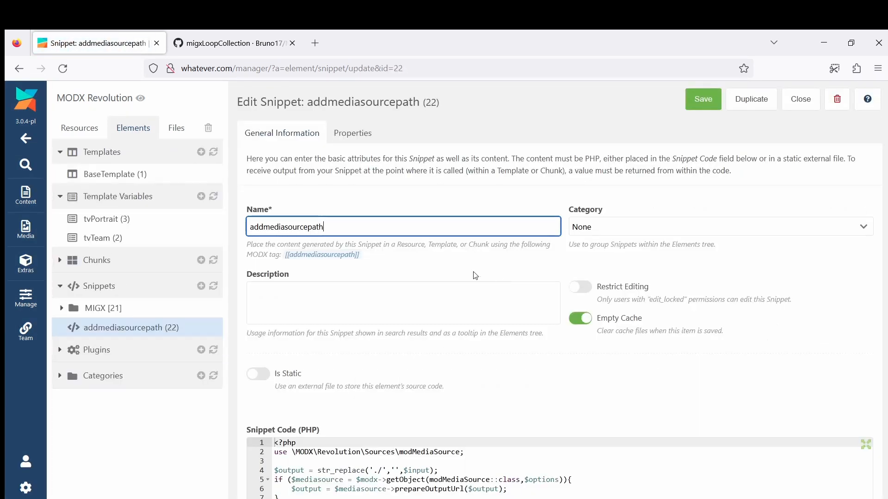
Append the output modifier :addmediasourcepath=`3` to the image source's portrait placeholder in the Team page's migxLoopCollection call, save and preview the page
left_click(62, 129)
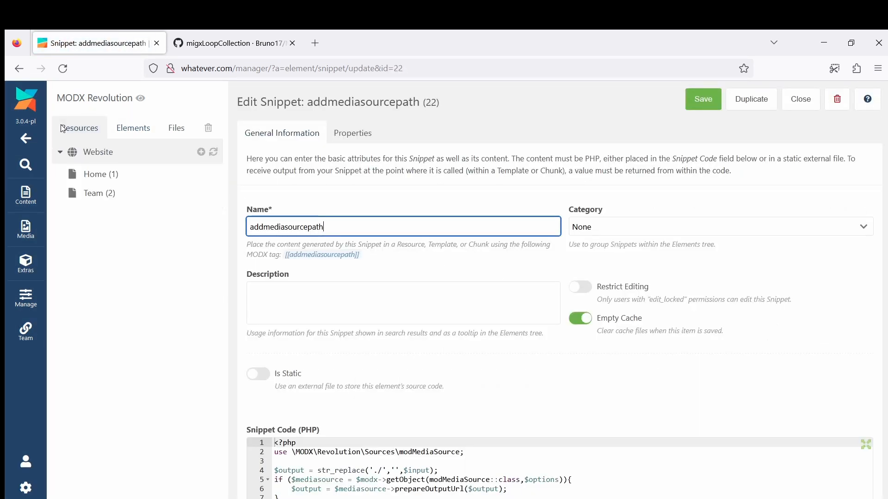
left_click(95, 194)
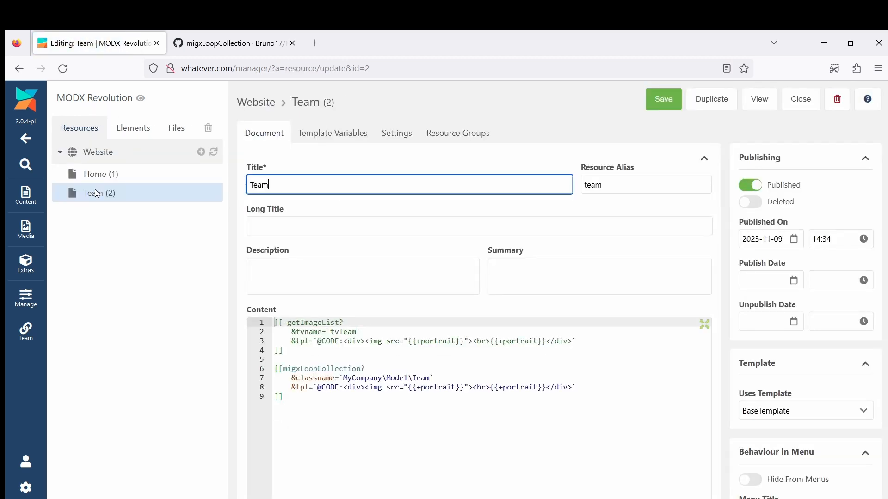
left_click(457, 389)
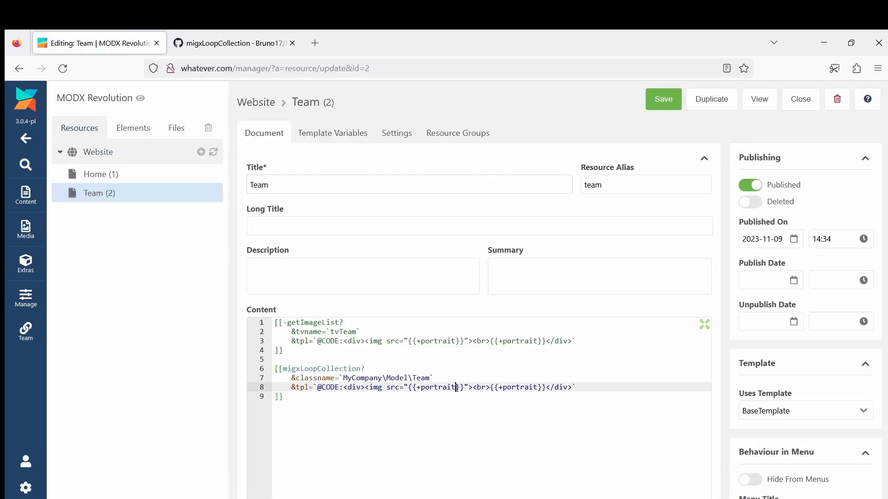
type(":addmediasourcepath=`3")
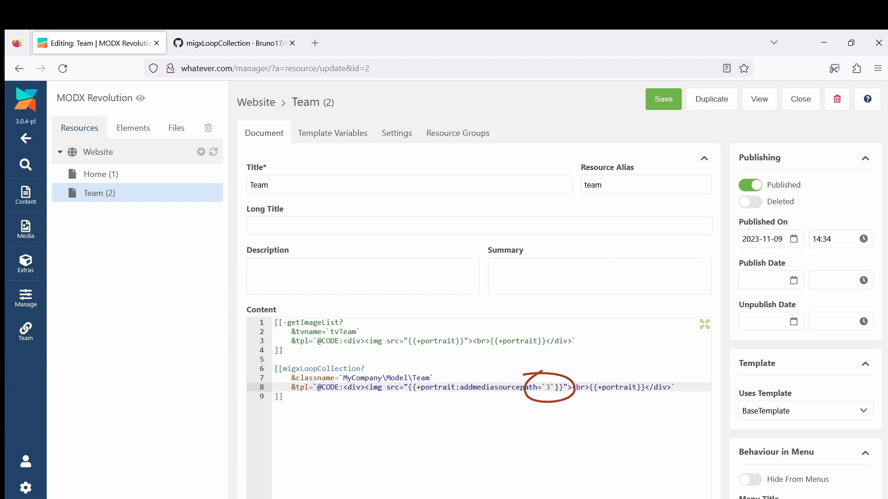
left_click(669, 100)
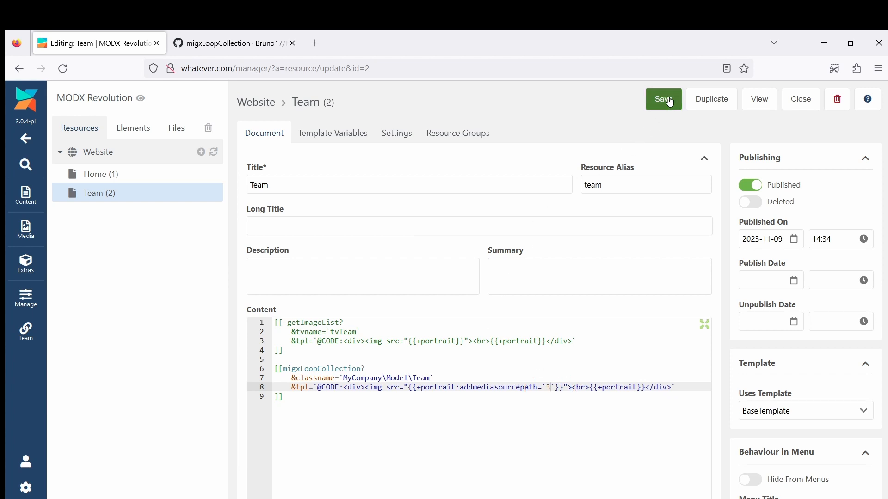
left_click(760, 99)
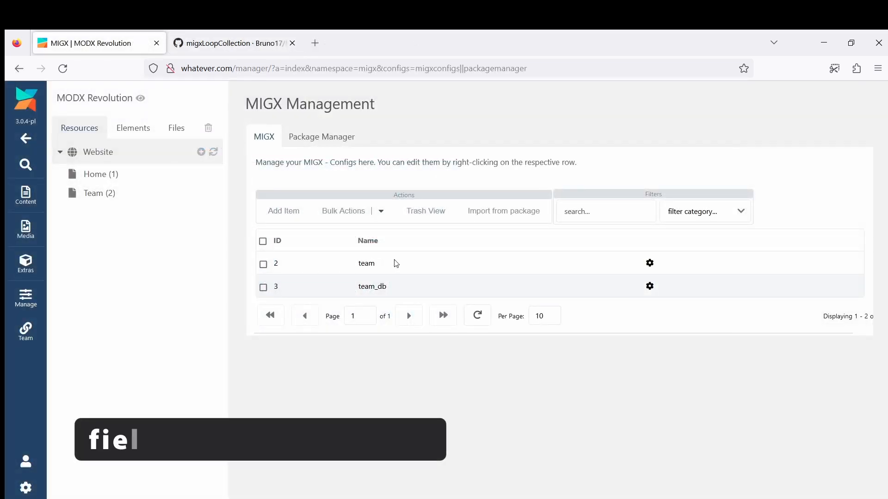
Check the Mediasource ID setting in the team MIGX configuration, enable its importcsvmigx action button and save the configuration
right_click(409, 263)
left_click(424, 276)
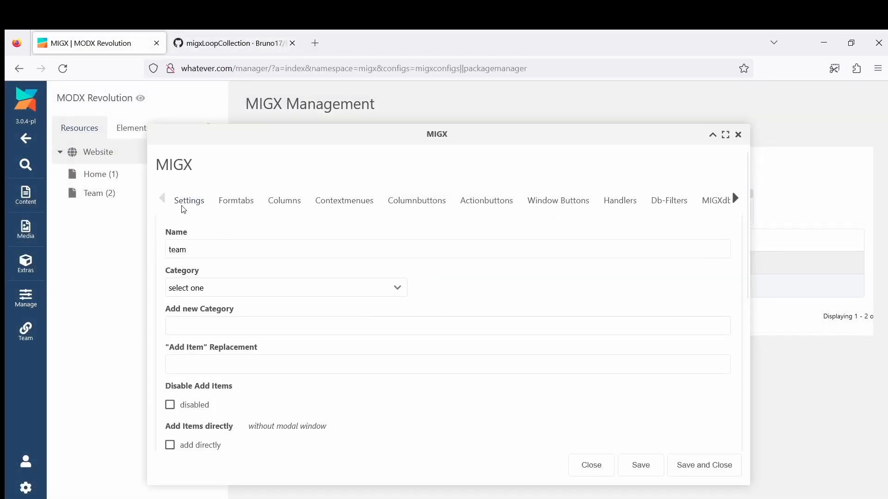
scroll(218, 286, "down", 6)
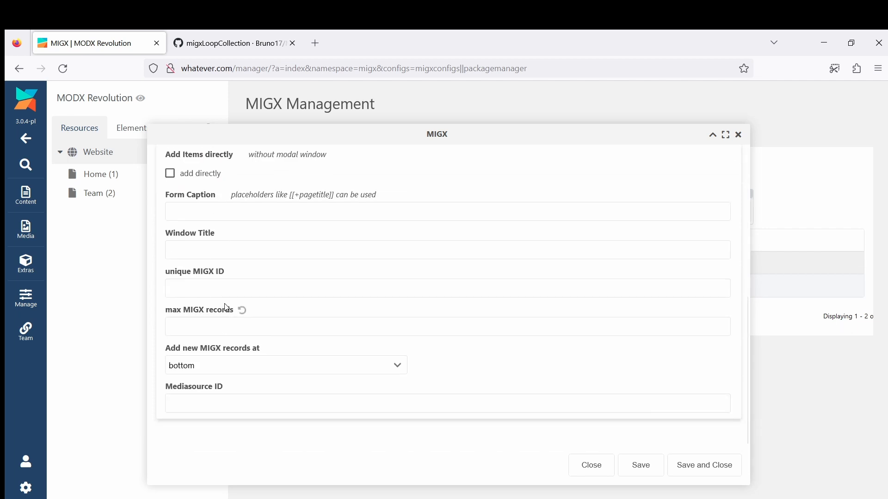
left_click(239, 405)
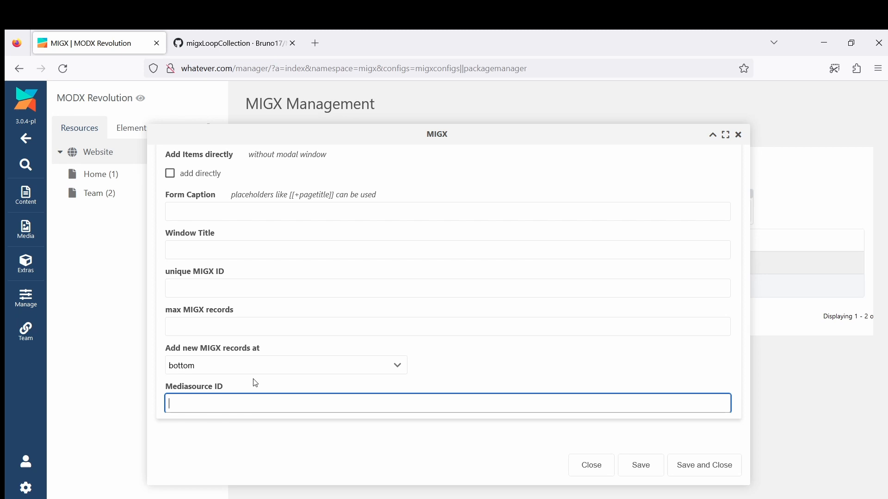
scroll(296, 332, "up", 6)
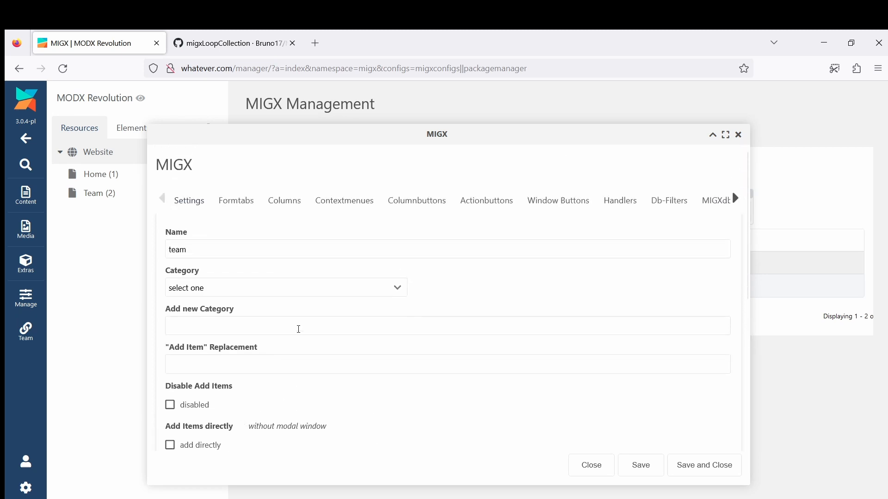
left_click(486, 201)
scroll(357, 322, "down", 3)
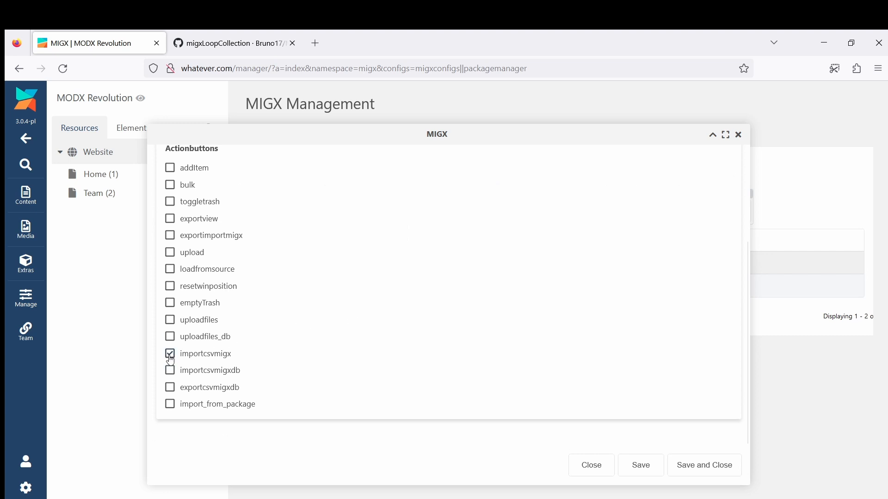
left_click(690, 468)
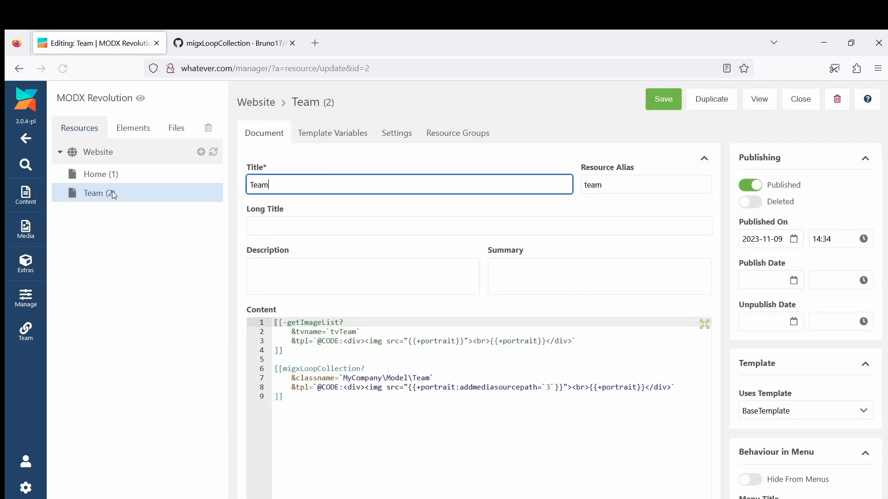
Start a CSV import for the Team page's tvTeam template variable to bring up the file browser
left_click(320, 137)
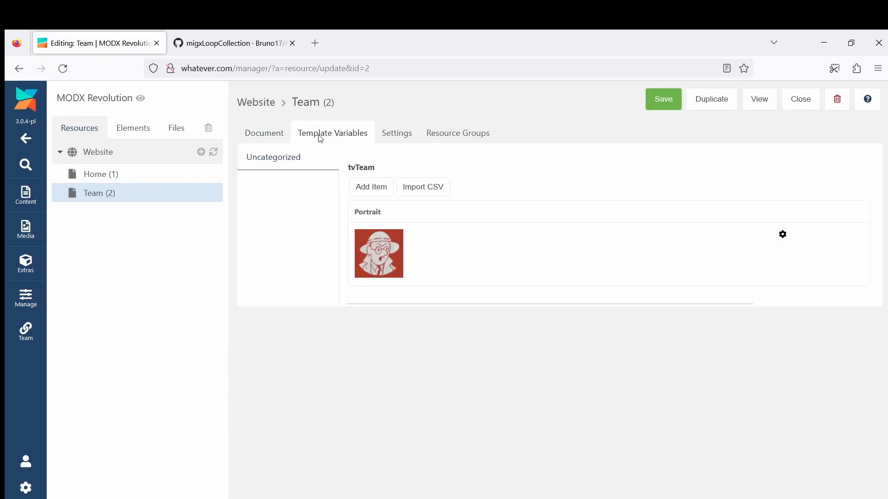
left_click(424, 188)
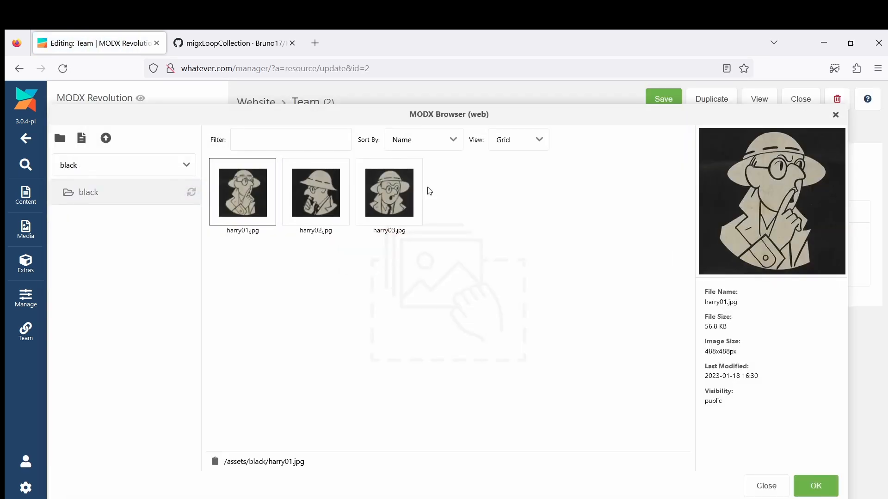